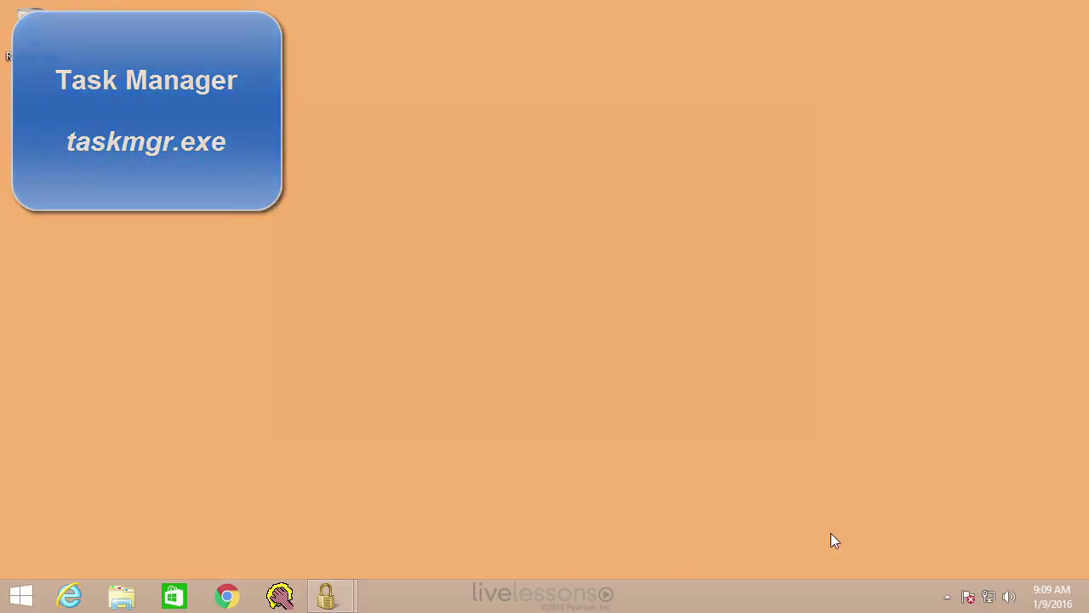
Step: Check the taskbar shortcut menu, then search 'task man' from Charms and dismiss the search
{"action": "right_click", "coordinate": [668, 604]}
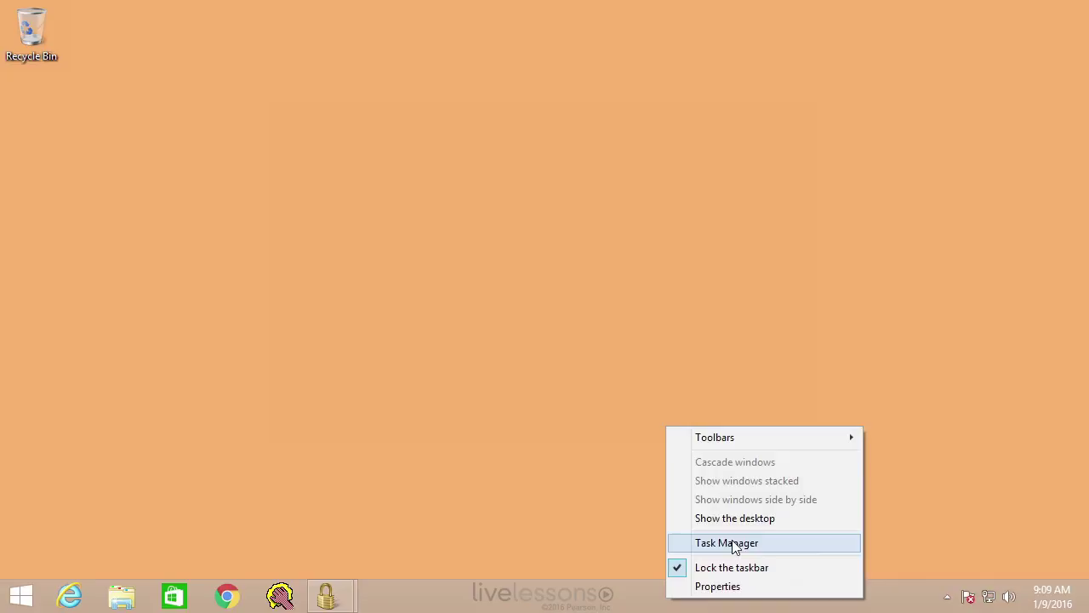
{"action": "left_click", "coordinate": [930, 451]}
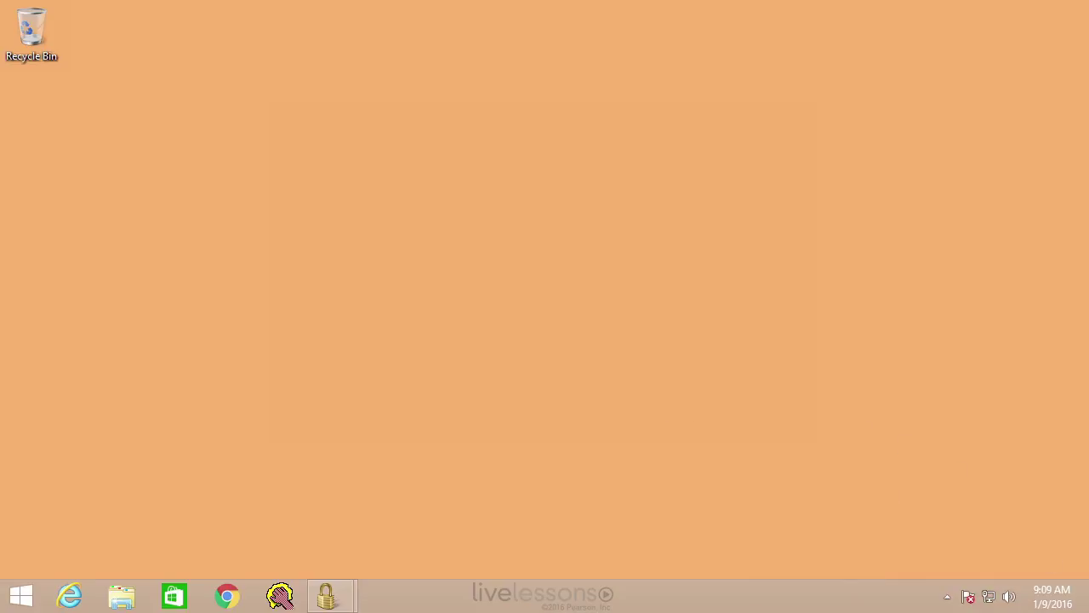
{"action": "mouse_move", "coordinate": [1060, 482]}
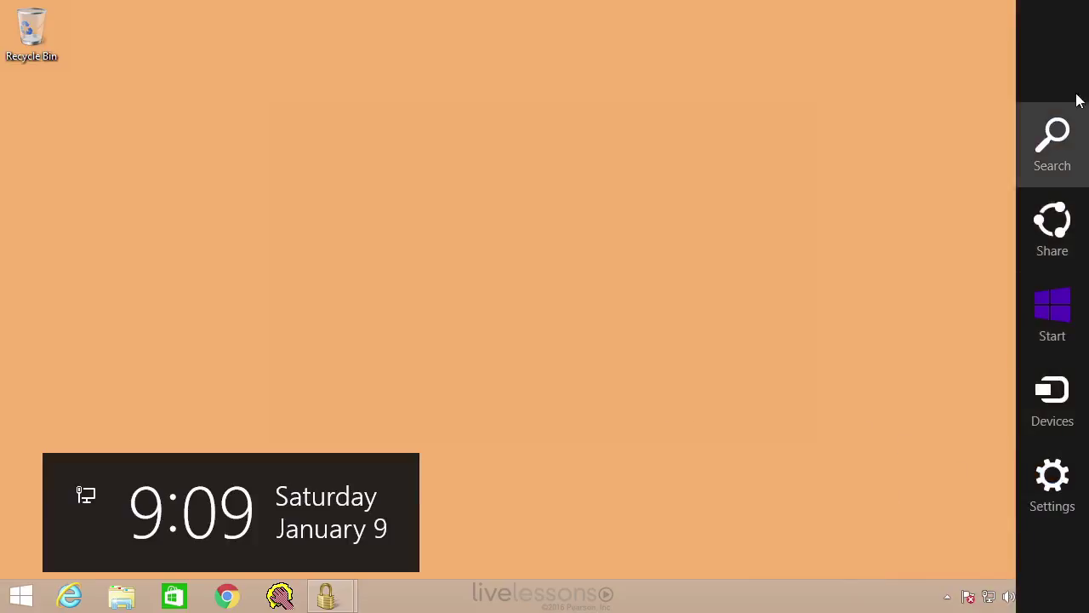
{"action": "left_click", "coordinate": [1052, 144]}
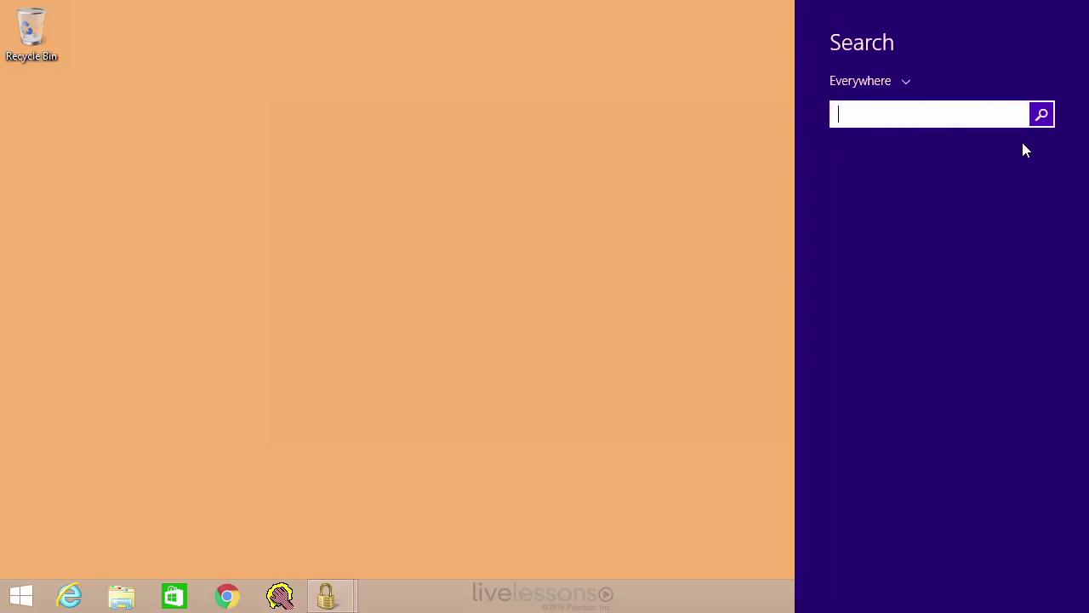
{"action": "type", "text": "task manager"}
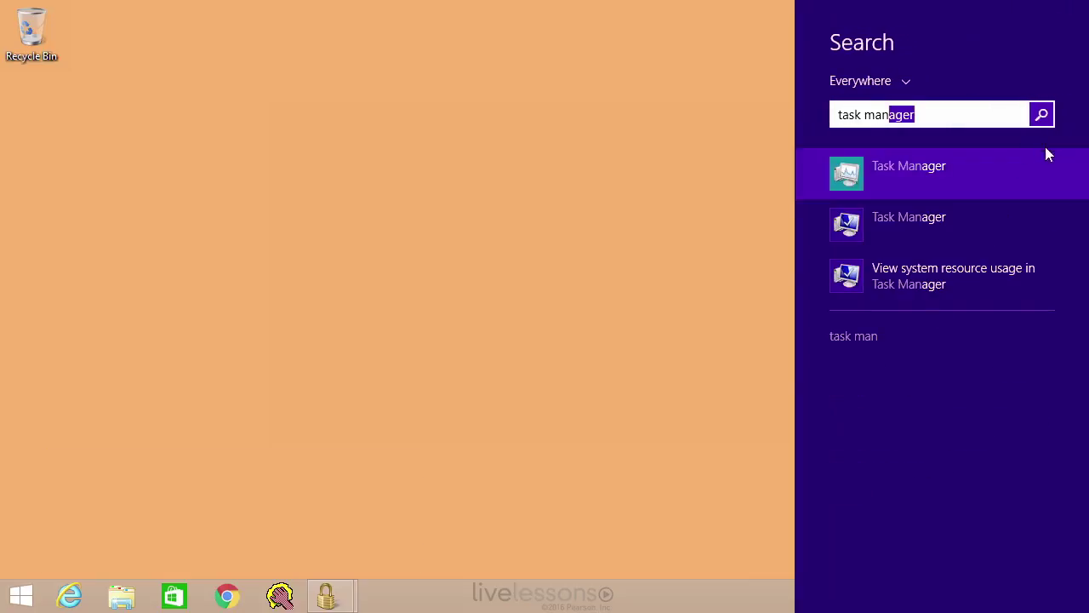
{"action": "left_click", "coordinate": [941, 166]}
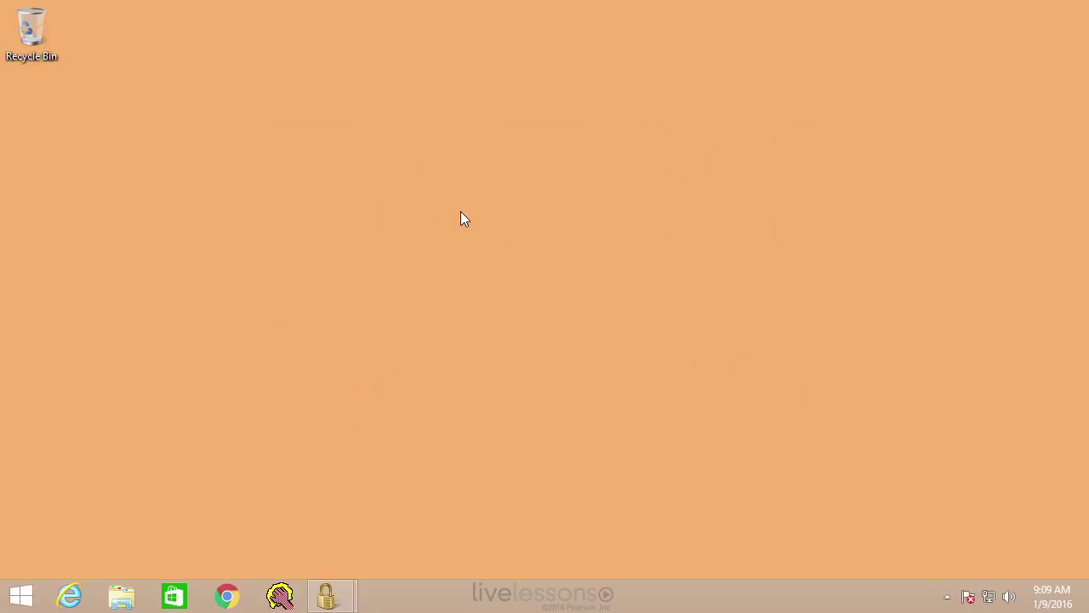
Step: Launch taskmgr from the Run box and maximize the Task Manager window
{"action": "key", "text": "super+r"}
{"action": "type", "text": "taskmgr"}
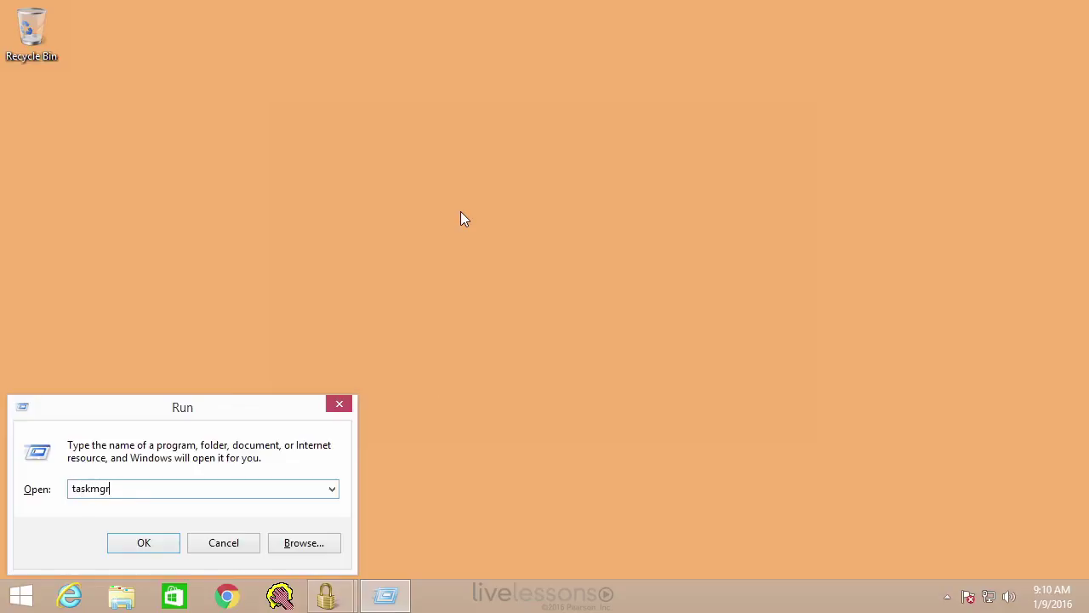
{"action": "key", "text": "Return"}
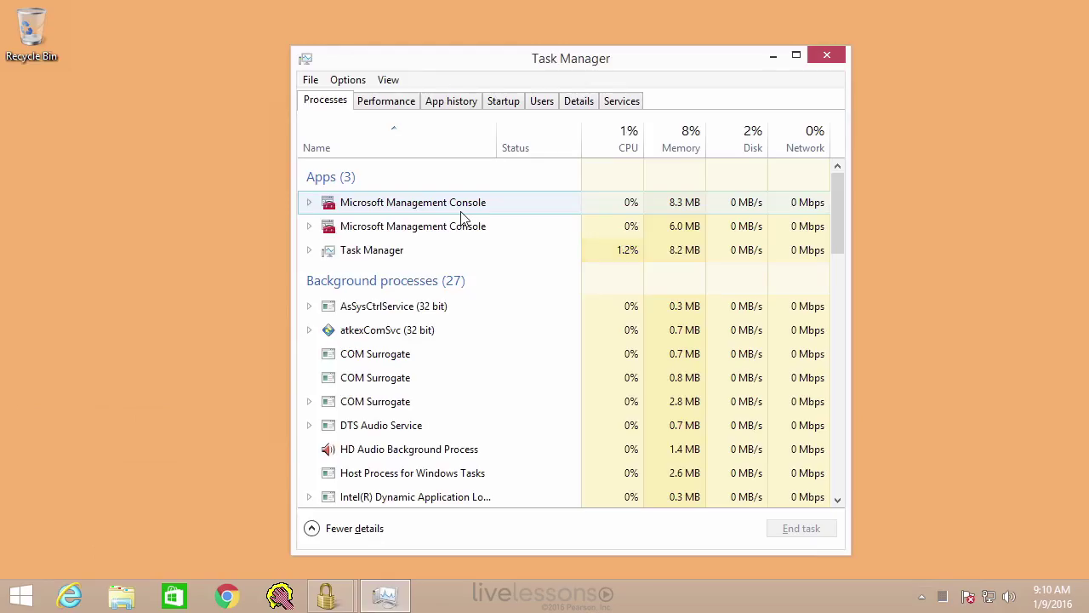
{"action": "double_click", "coordinate": [448, 65]}
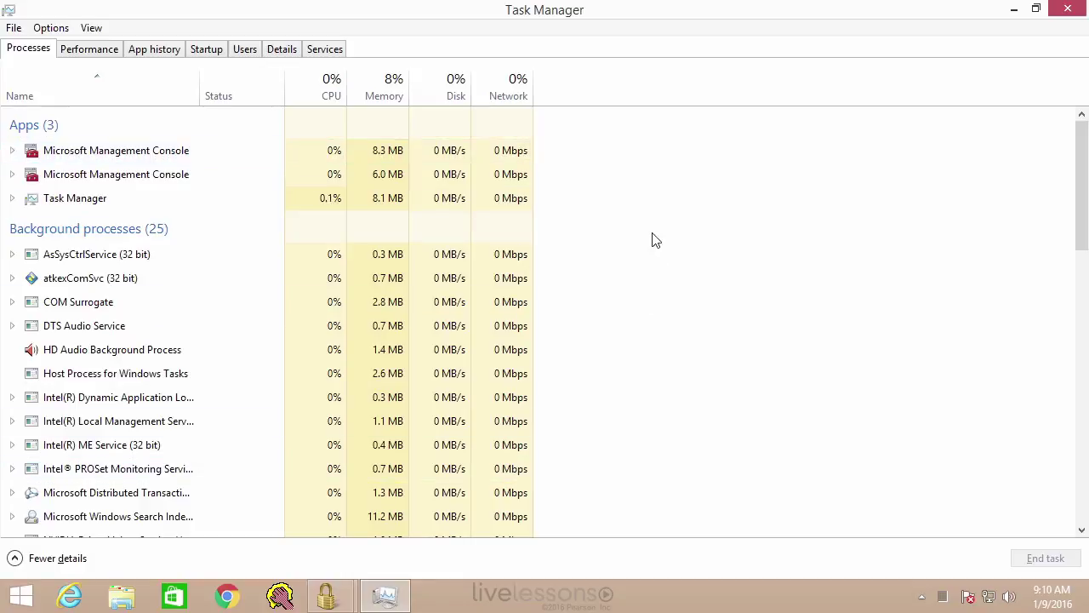
{"action": "scroll", "coordinate": [652, 240], "scroll_direction": "down", "scroll_amount": 3}
{"action": "scroll", "coordinate": [650, 244], "scroll_direction": "down", "scroll_amount": 6}
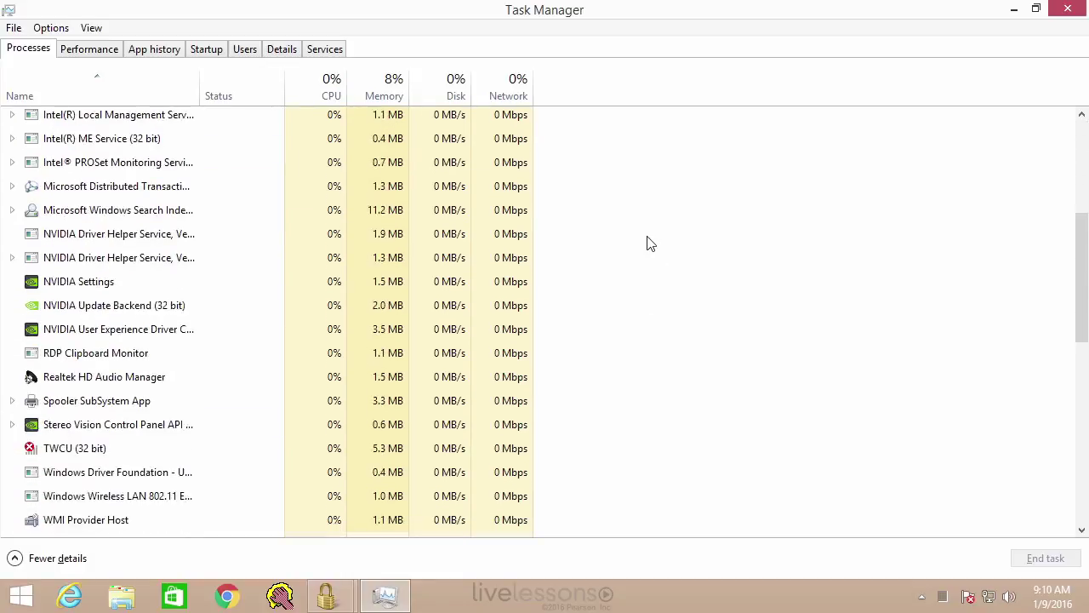
{"action": "scroll", "coordinate": [644, 242], "scroll_direction": "up", "scroll_amount": 9}
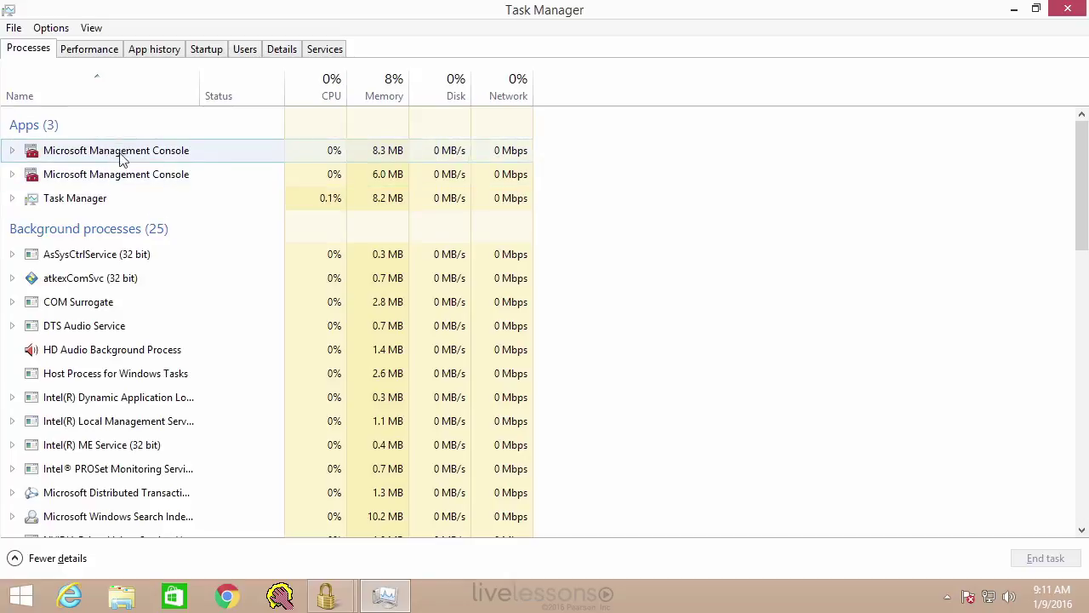
Step: Close all Embedded Lockdown Manager windows from its taskbar icon menu
{"action": "mouse_move", "coordinate": [332, 603]}
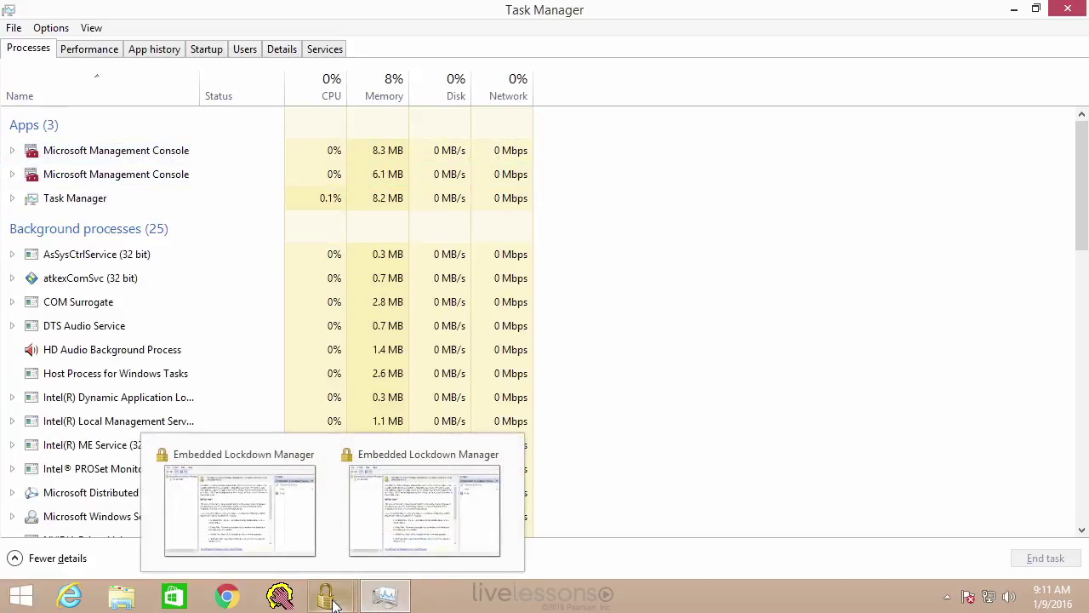
{"action": "right_click", "coordinate": [333, 602]}
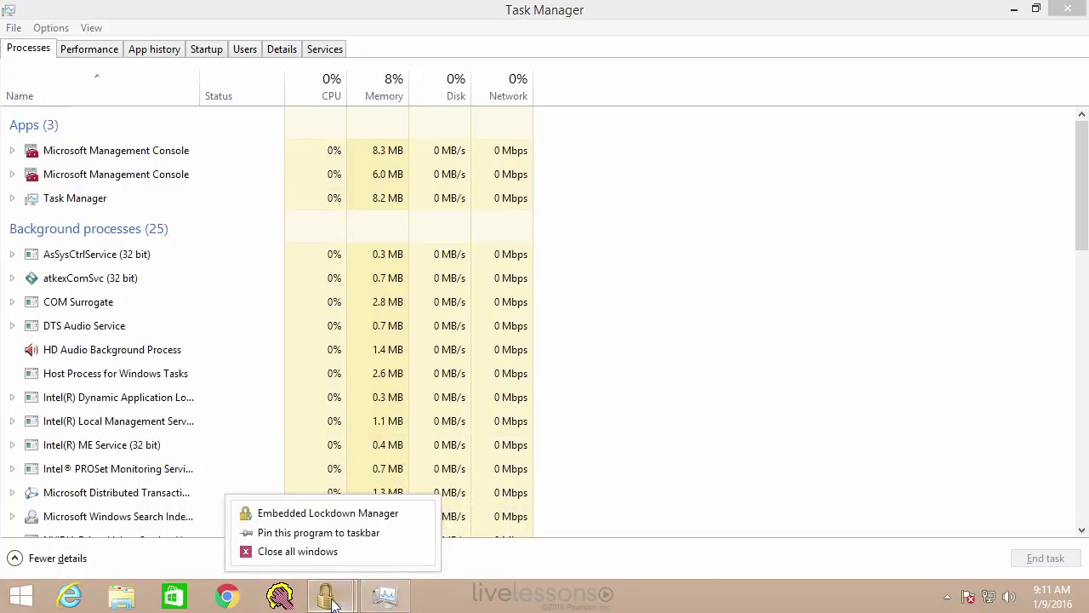
{"action": "left_click", "coordinate": [337, 557]}
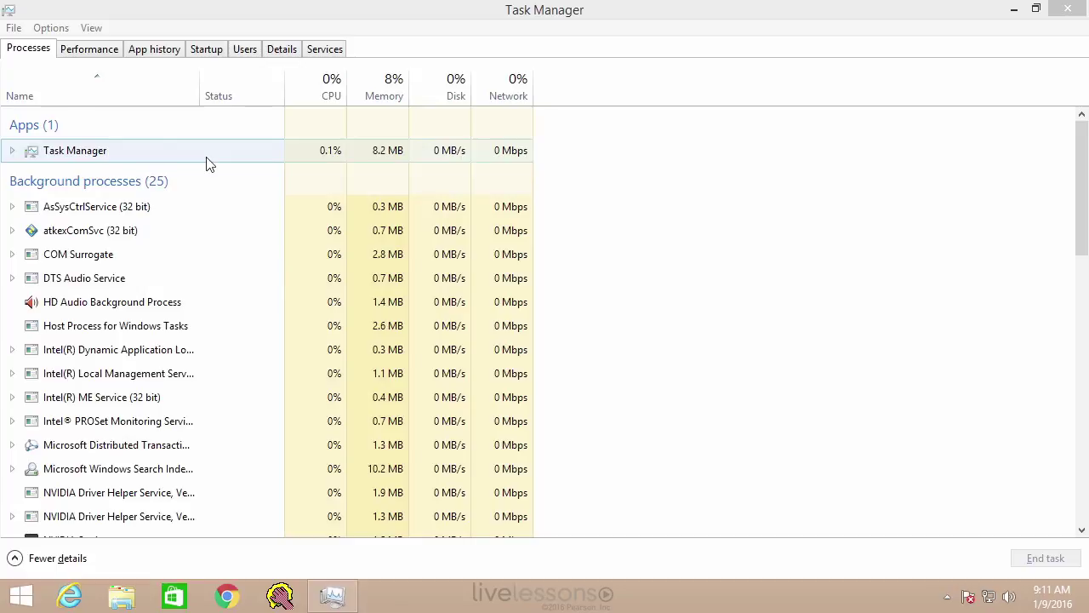
Step: Inspect the context menus of the Task Manager and HD Audio Background Process rows
{"action": "right_click", "coordinate": [128, 152]}
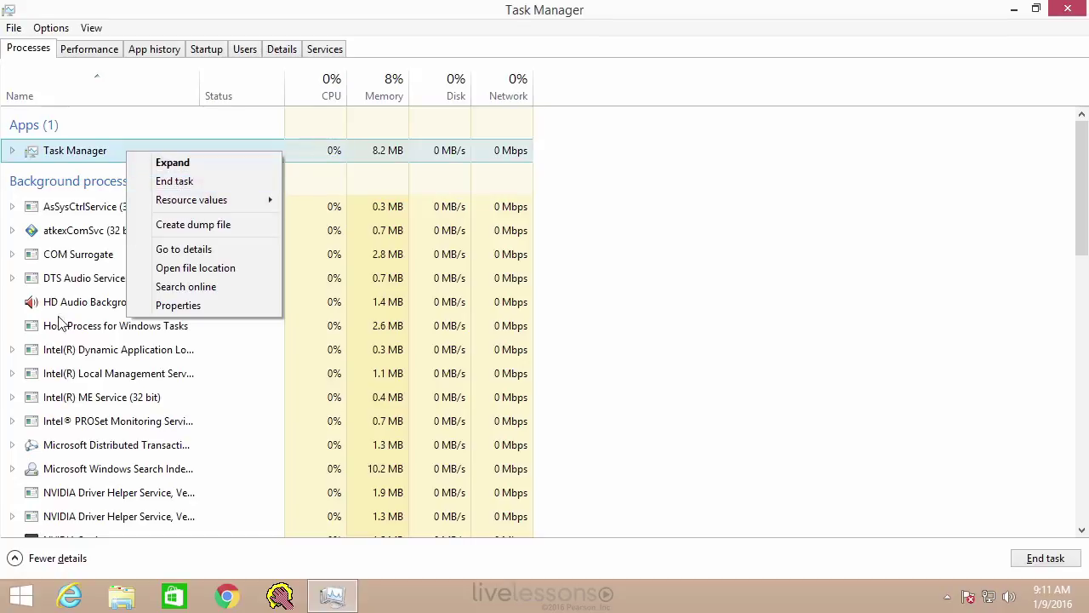
{"action": "left_click", "coordinate": [79, 366]}
{"action": "left_click", "coordinate": [94, 349]}
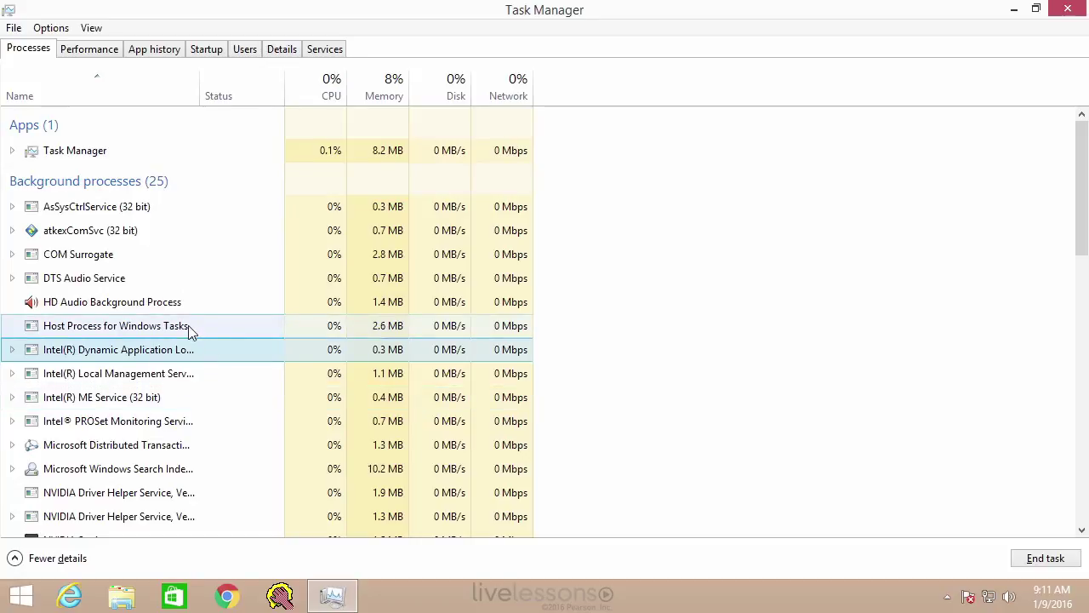
{"action": "left_click", "coordinate": [126, 306]}
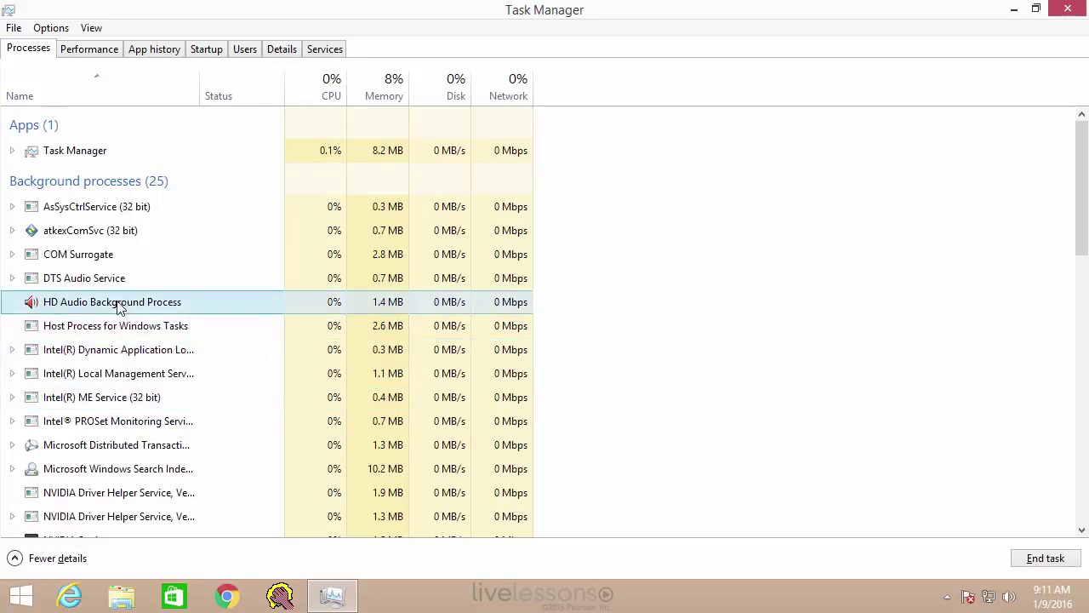
{"action": "right_click", "coordinate": [118, 303]}
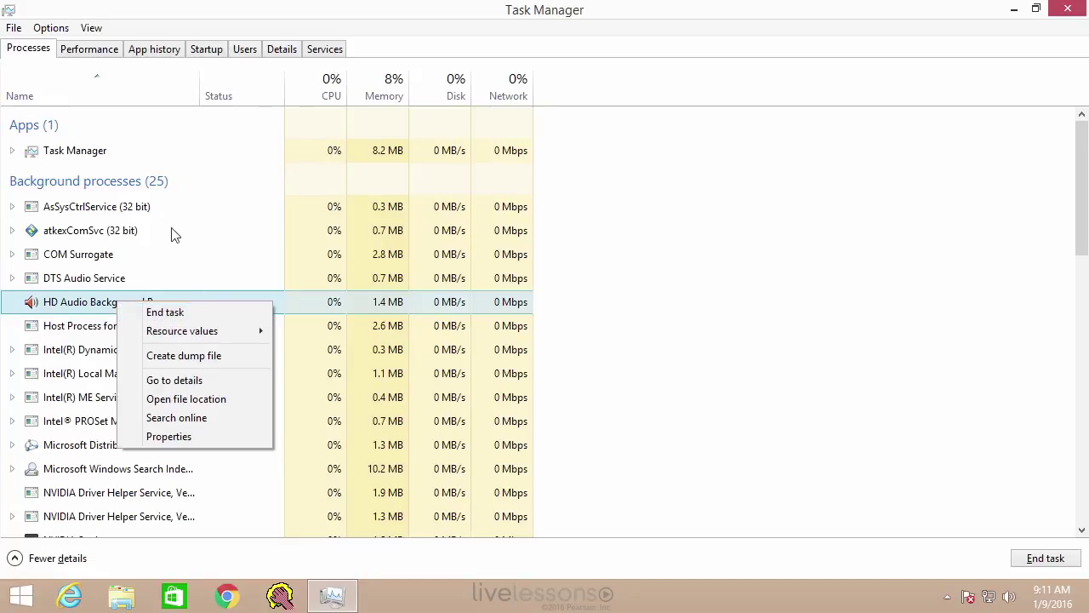
Step: View the Memory, Disk 0, Disk 1, Disk 2 and Ethernet performance graphs, then App history
{"action": "left_click", "coordinate": [89, 50]}
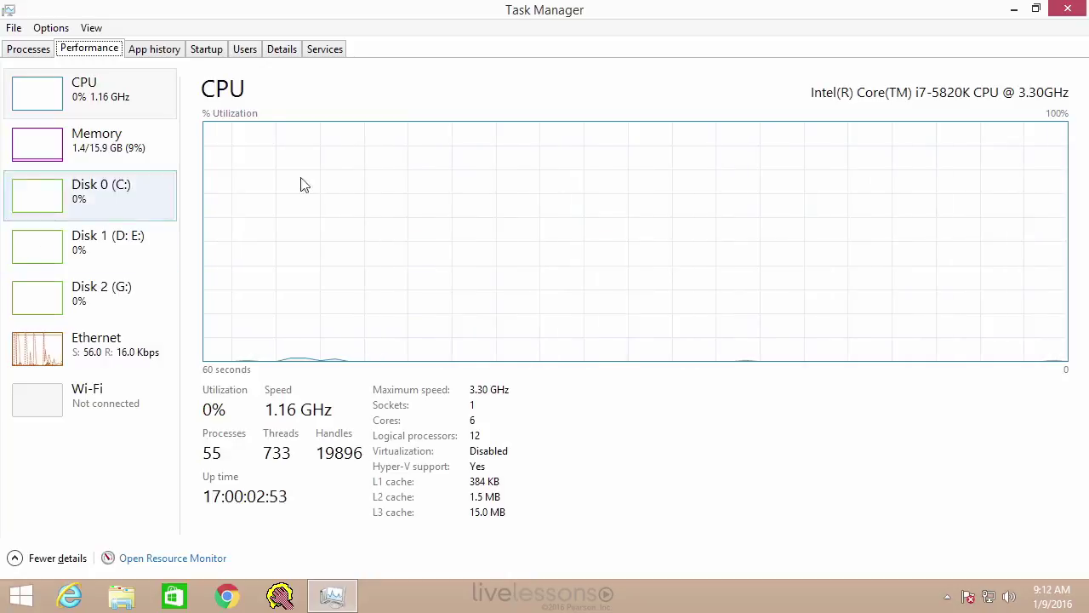
{"action": "left_click", "coordinate": [98, 149]}
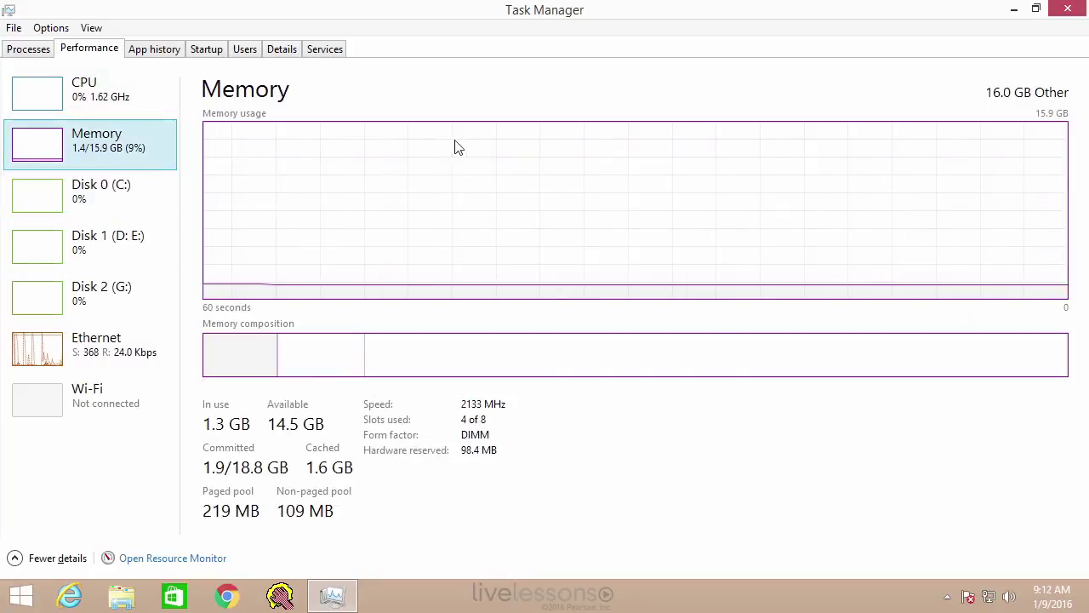
{"action": "left_click", "coordinate": [88, 202]}
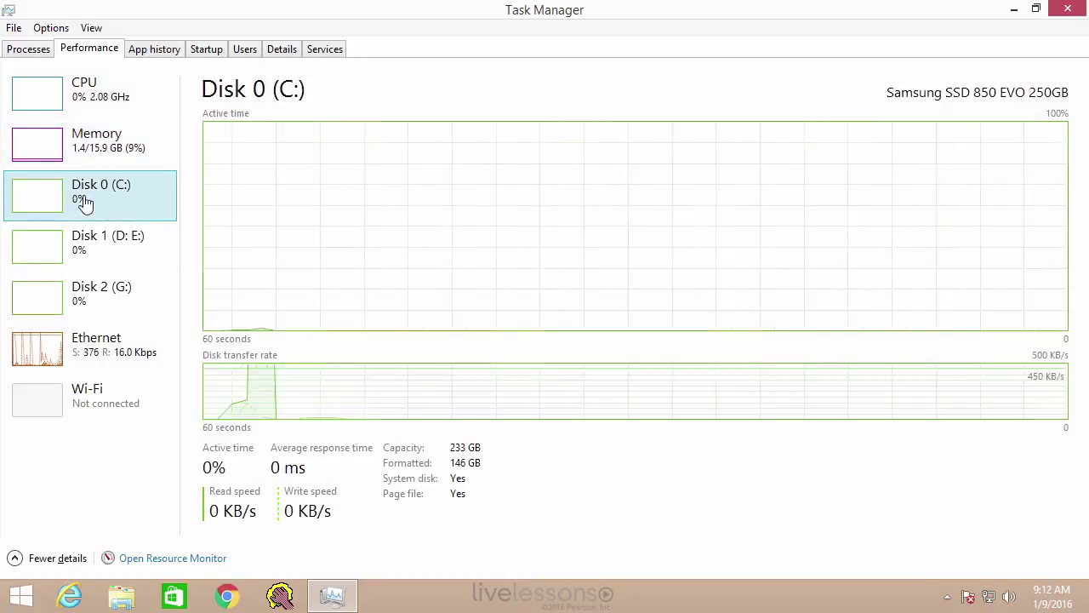
{"action": "left_click", "coordinate": [93, 253]}
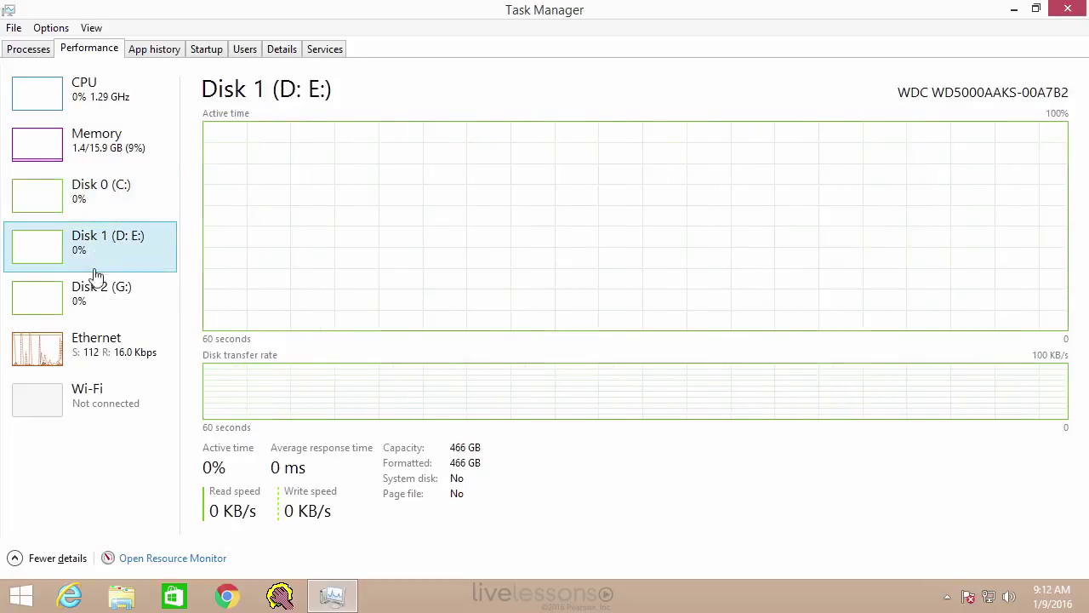
{"action": "left_click", "coordinate": [95, 298]}
{"action": "left_click", "coordinate": [92, 347]}
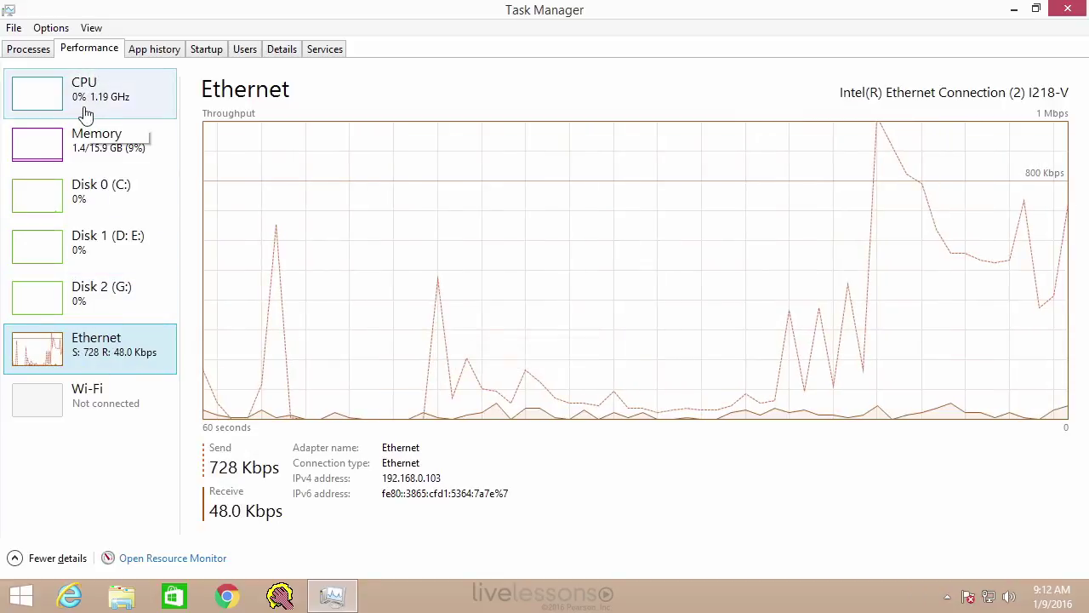
{"action": "left_click", "coordinate": [162, 49]}
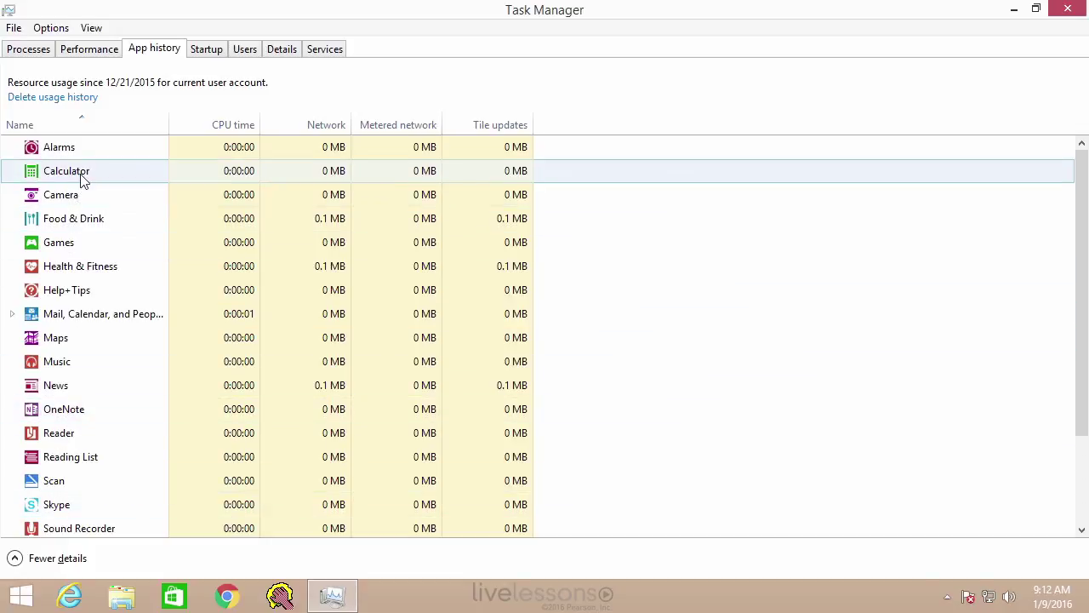
Step: View Startup and the HD Audio Background Process menu without disabling, then return to Processes
{"action": "left_click", "coordinate": [207, 49]}
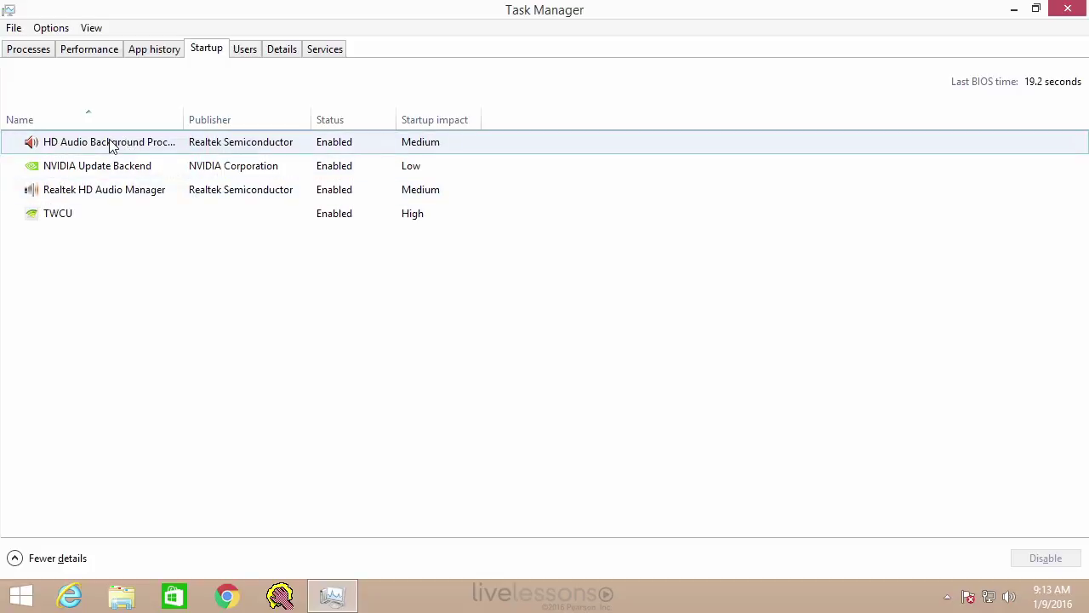
{"action": "right_click", "coordinate": [110, 143]}
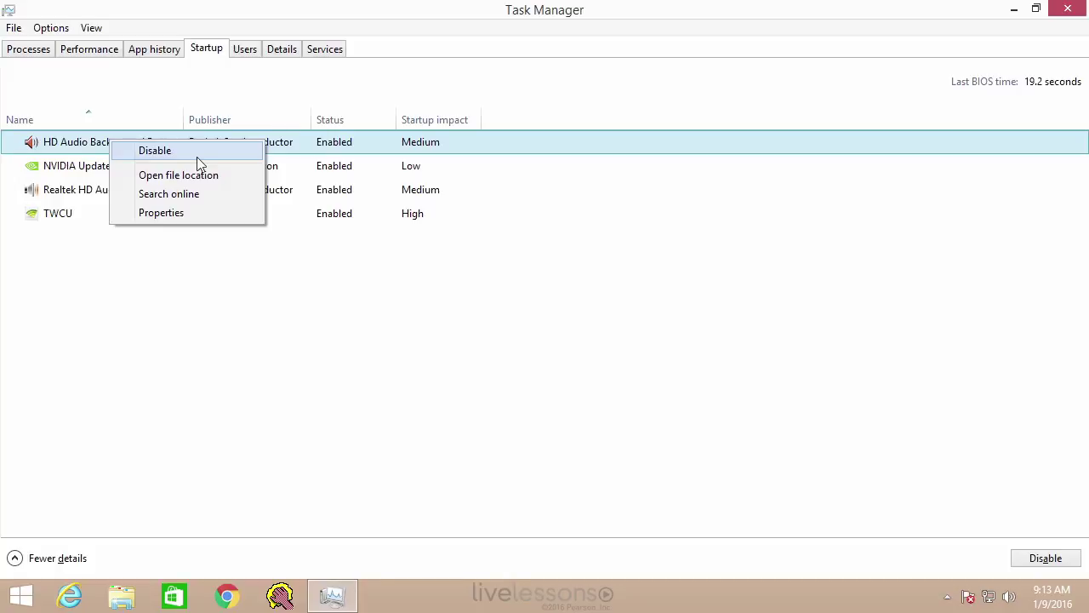
{"action": "left_click", "coordinate": [67, 289]}
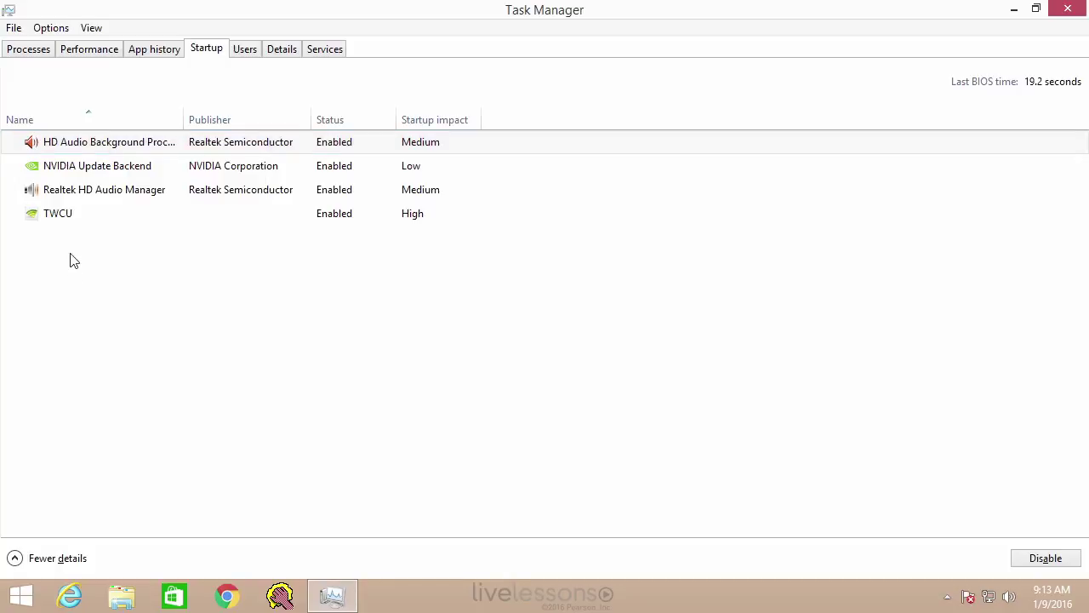
{"action": "left_click", "coordinate": [114, 149]}
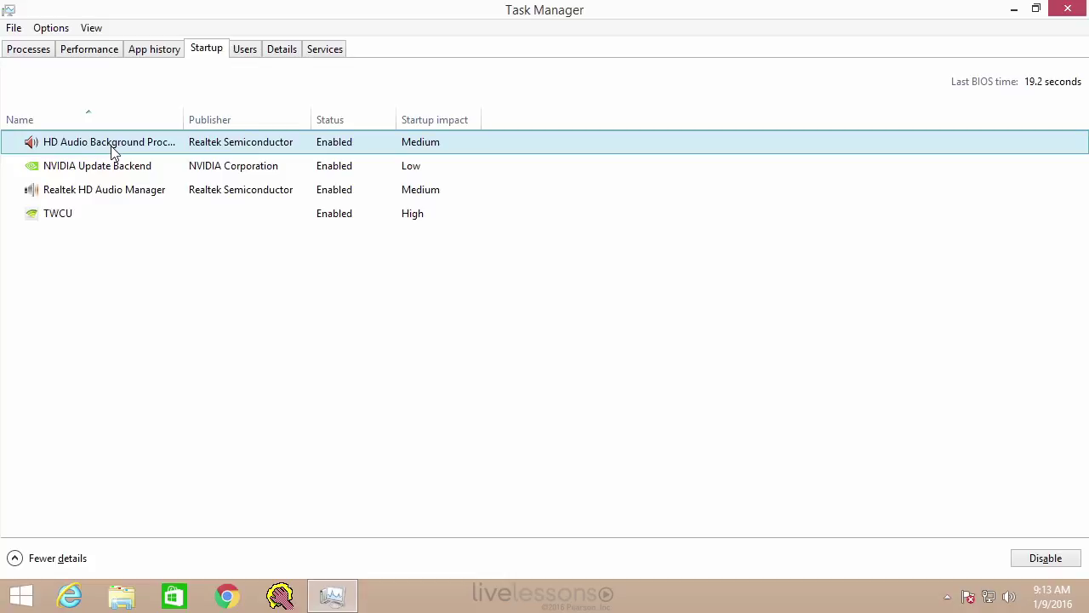
{"action": "left_click", "coordinate": [35, 53]}
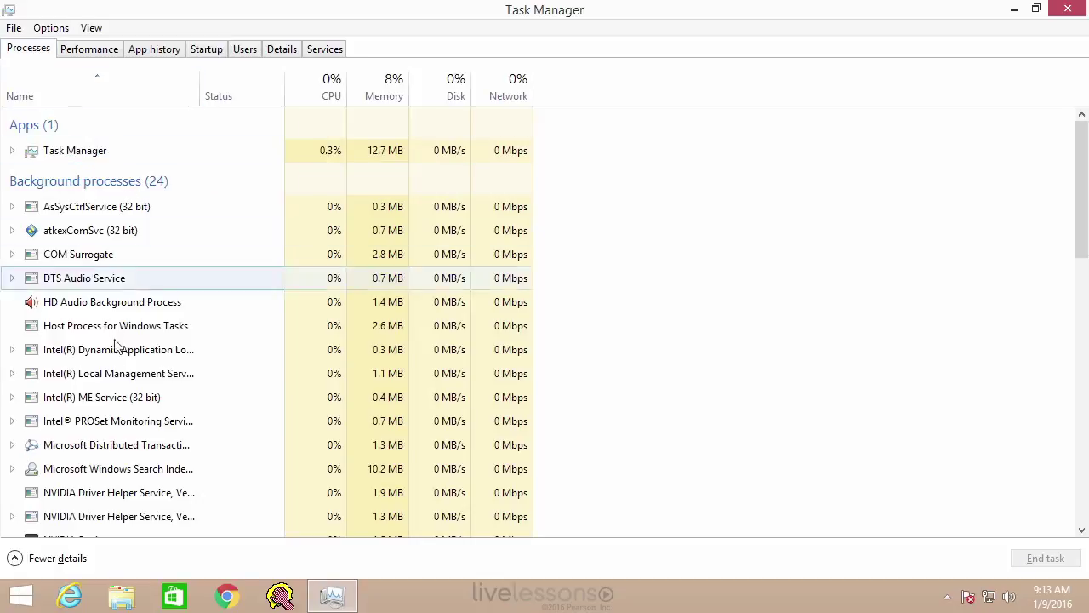
Step: Show the Users tab with the one account running 14 processes using 92.5 MB
{"action": "left_click", "coordinate": [247, 51]}
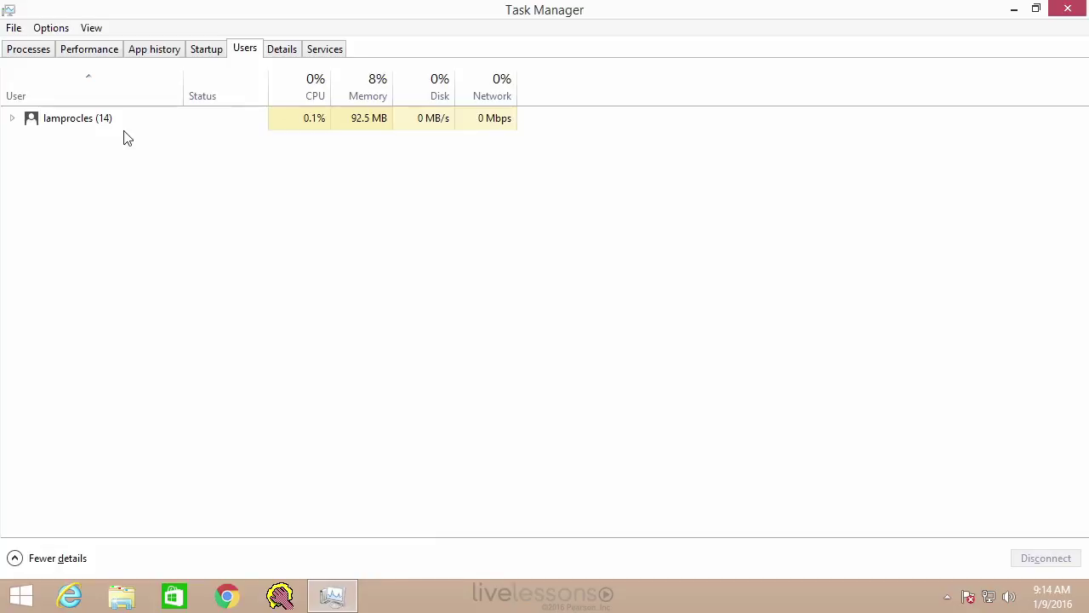
Step: On the Details tab, view nvtray.exe's Set priority levels, leaving it at Normal
{"action": "left_click", "coordinate": [284, 49]}
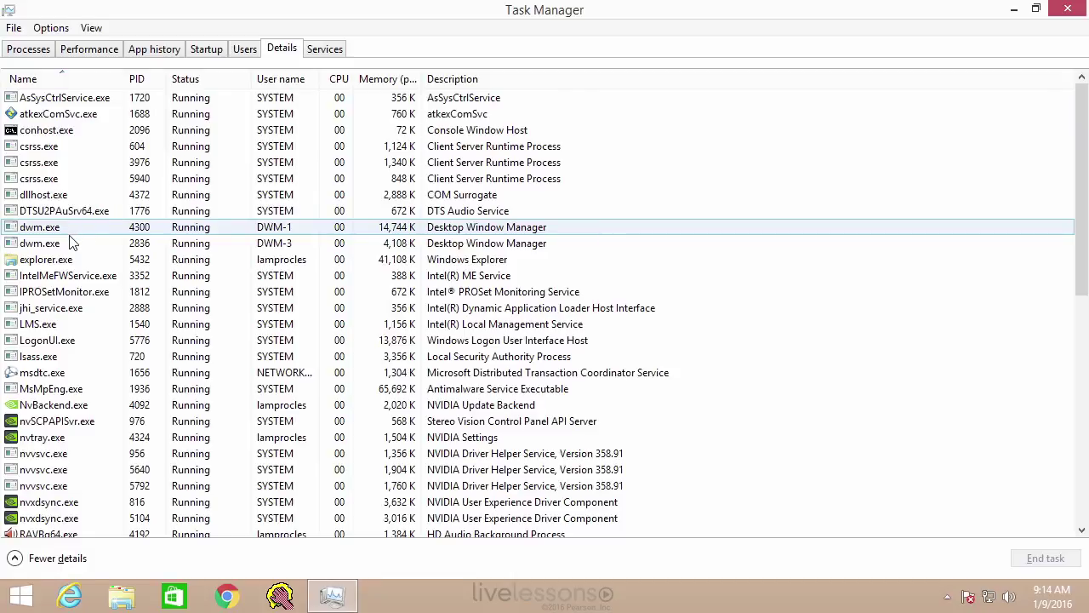
{"action": "right_click", "coordinate": [63, 440]}
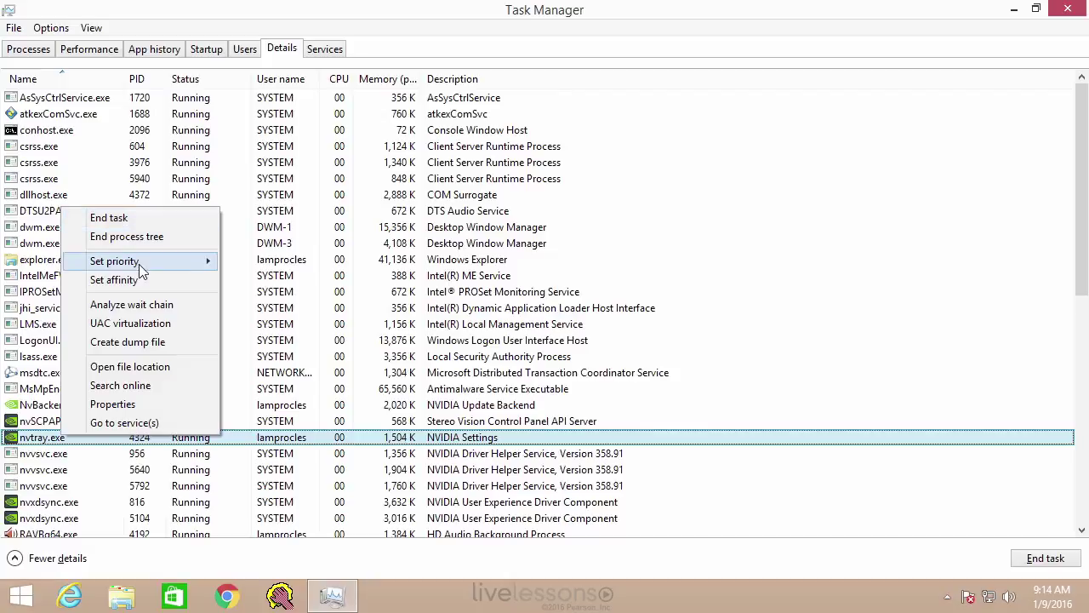
{"action": "mouse_move", "coordinate": [142, 269]}
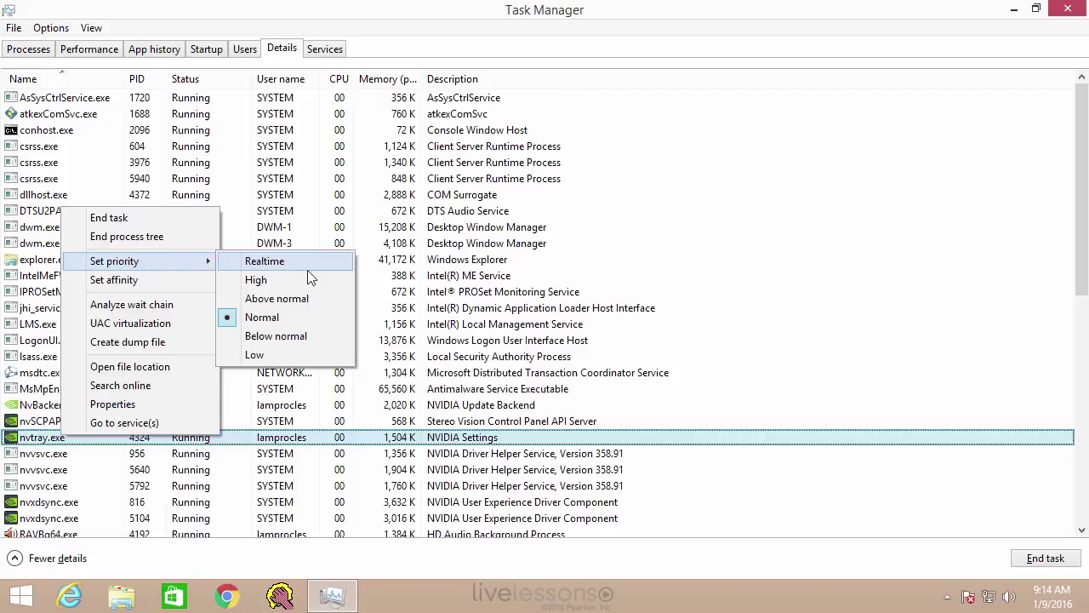
{"action": "mouse_move", "coordinate": [236, 7]}
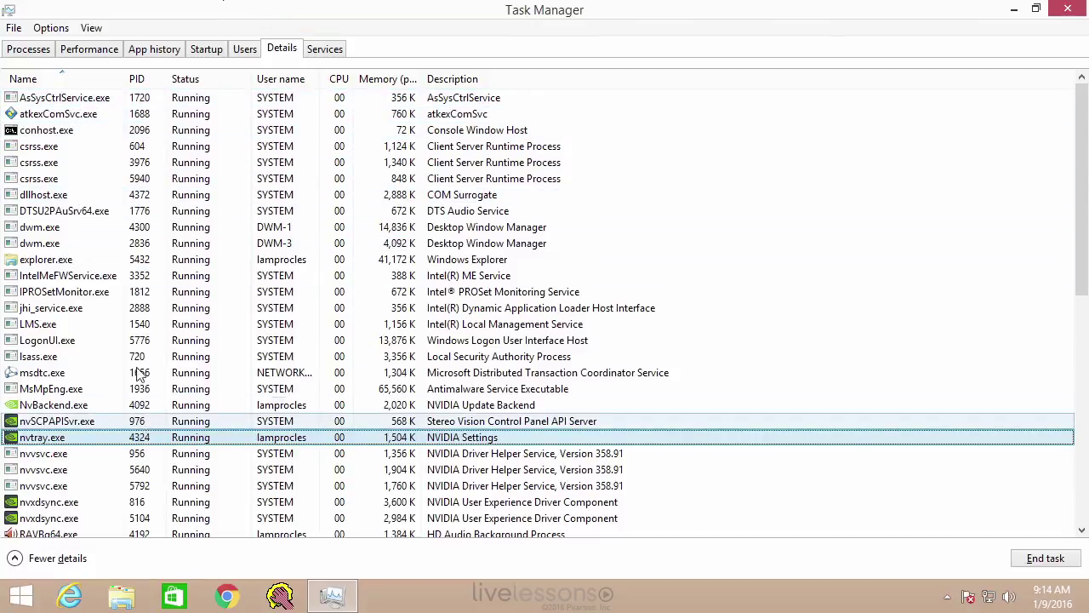
Step: View conhost.exe's actions menu without using it, then show the Services tab
{"action": "right_click", "coordinate": [39, 129]}
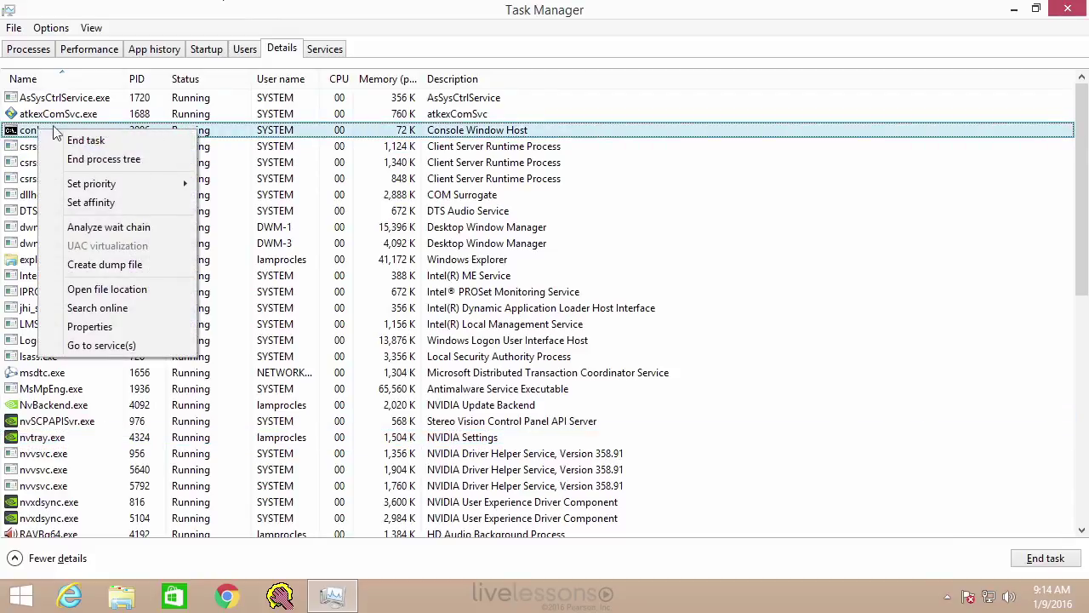
{"action": "left_click", "coordinate": [49, 132]}
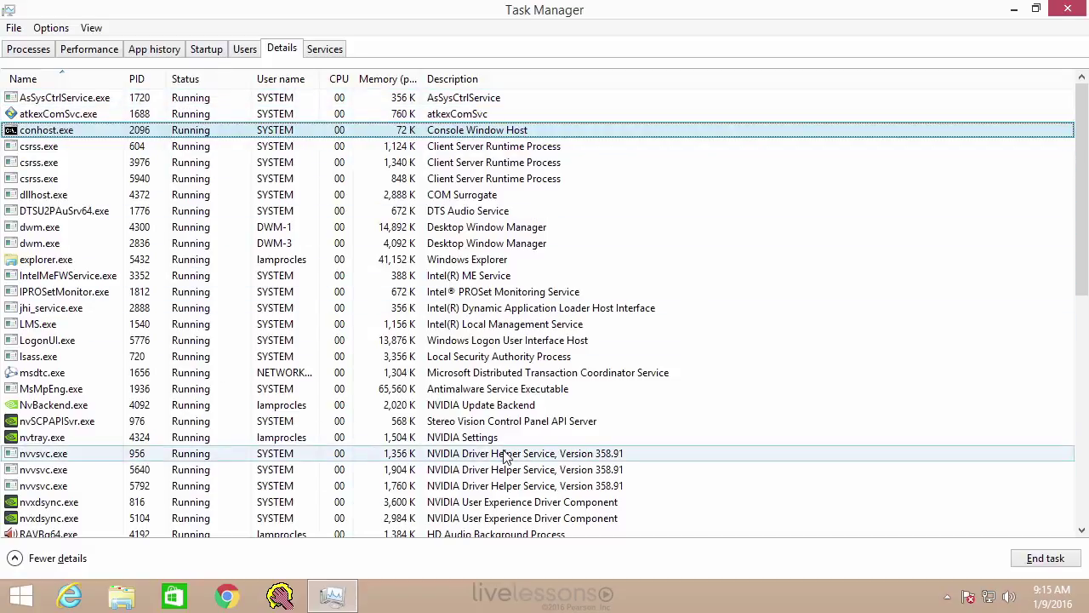
{"action": "left_click", "coordinate": [332, 51]}
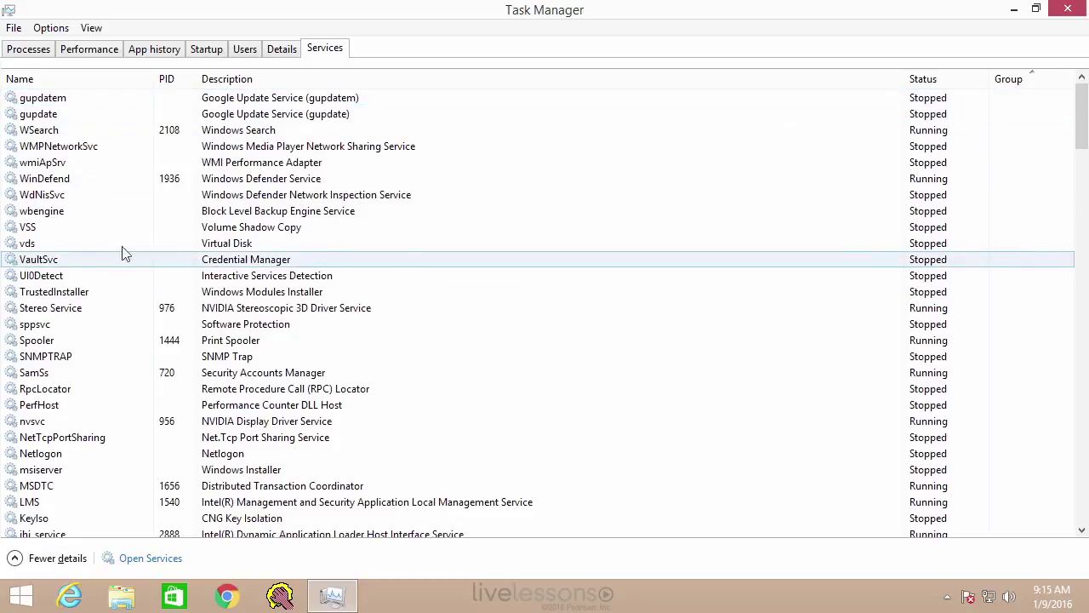
Step: Show the context menu of the stopped VSS service, offering Start, Open Services and Search online
{"action": "right_click", "coordinate": [48, 234]}
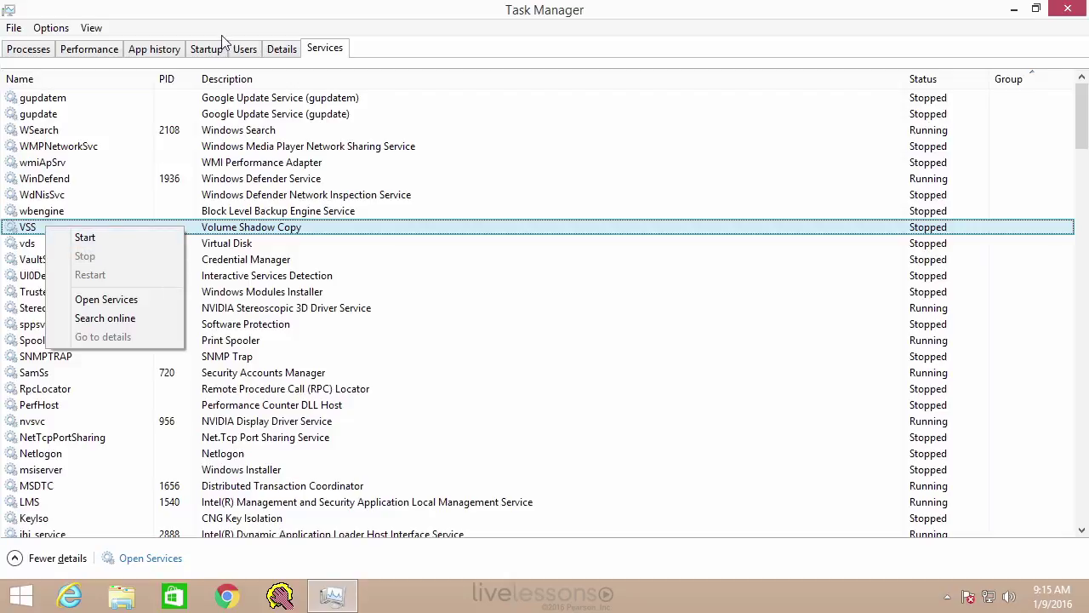
Step: Dismiss the VSS service menu and show the CPU page of the Performance tab
{"action": "left_click", "coordinate": [418, 53]}
{"action": "left_click", "coordinate": [29, 51]}
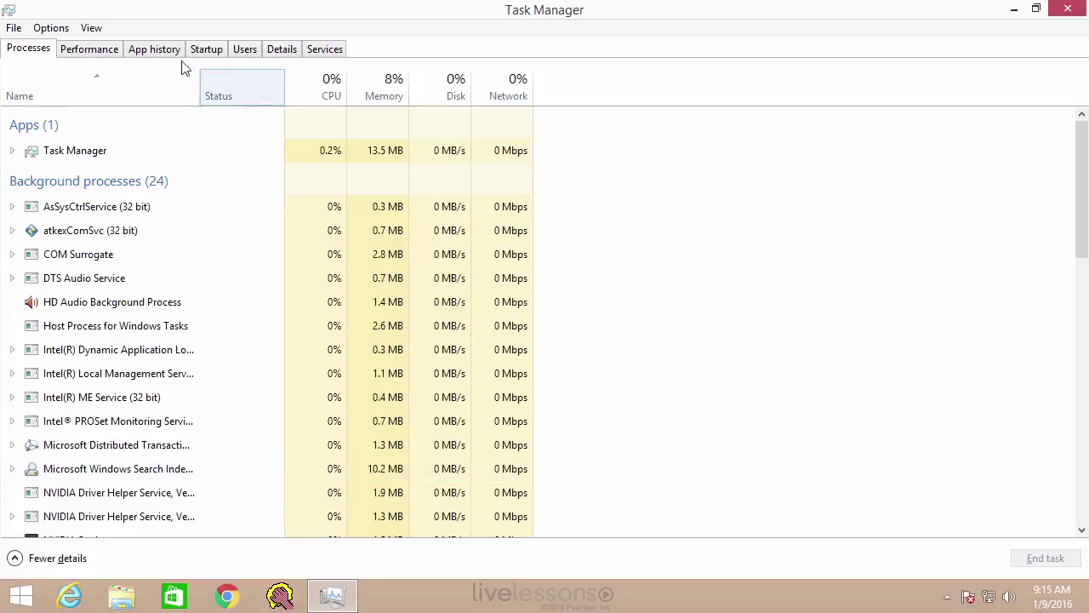
{"action": "left_click", "coordinate": [96, 53]}
{"action": "left_click", "coordinate": [126, 96]}
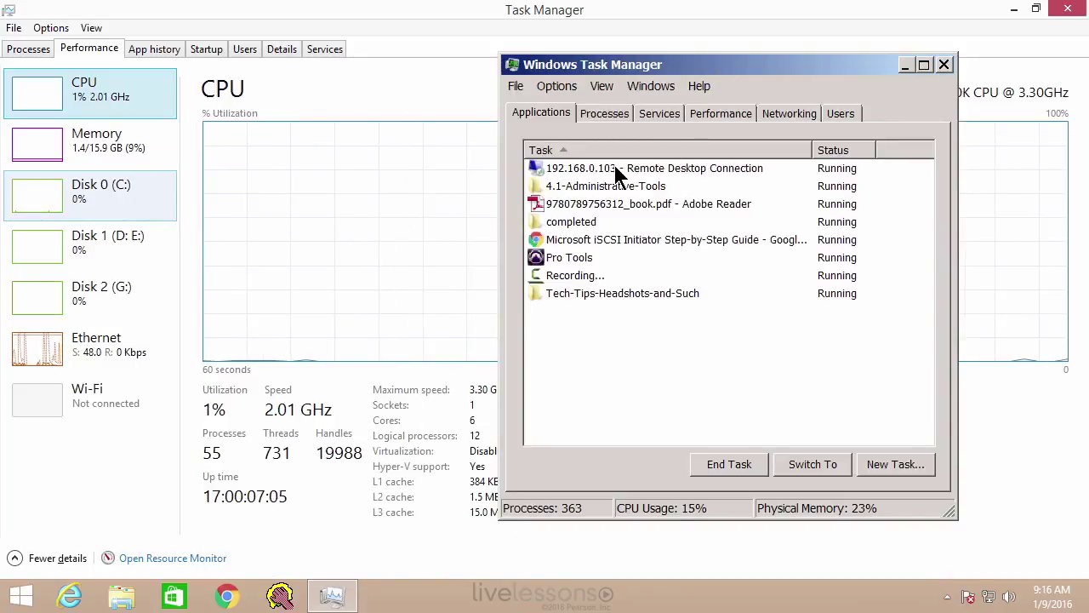
Step: In the old Windows 7 Task Manager, select Remote Desktop Connection and view its Performance graphs
{"action": "left_click", "coordinate": [636, 170]}
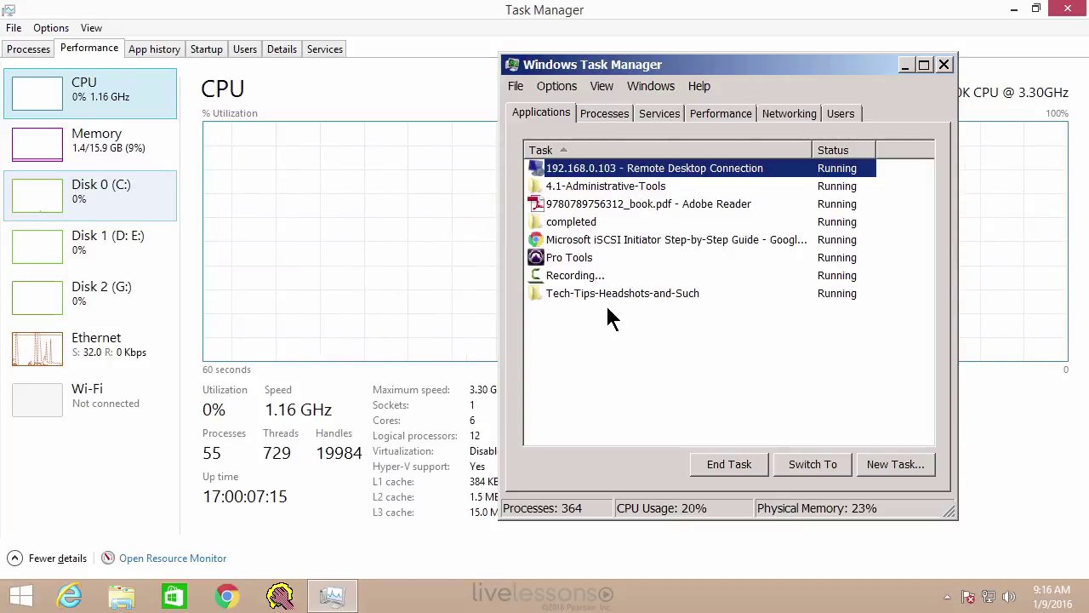
{"action": "left_click", "coordinate": [729, 114]}
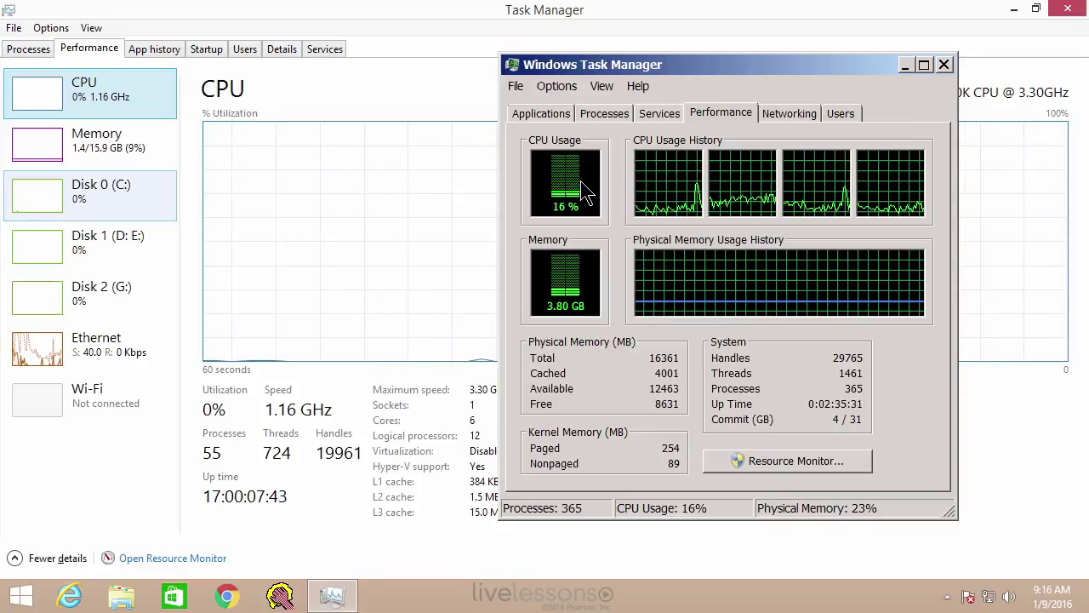
Step: Sort the old Task Manager's processes by Memory descending and select ProTools.exe, AcroRd32.exe and CamRecorder.exe
{"action": "left_click", "coordinate": [600, 116]}
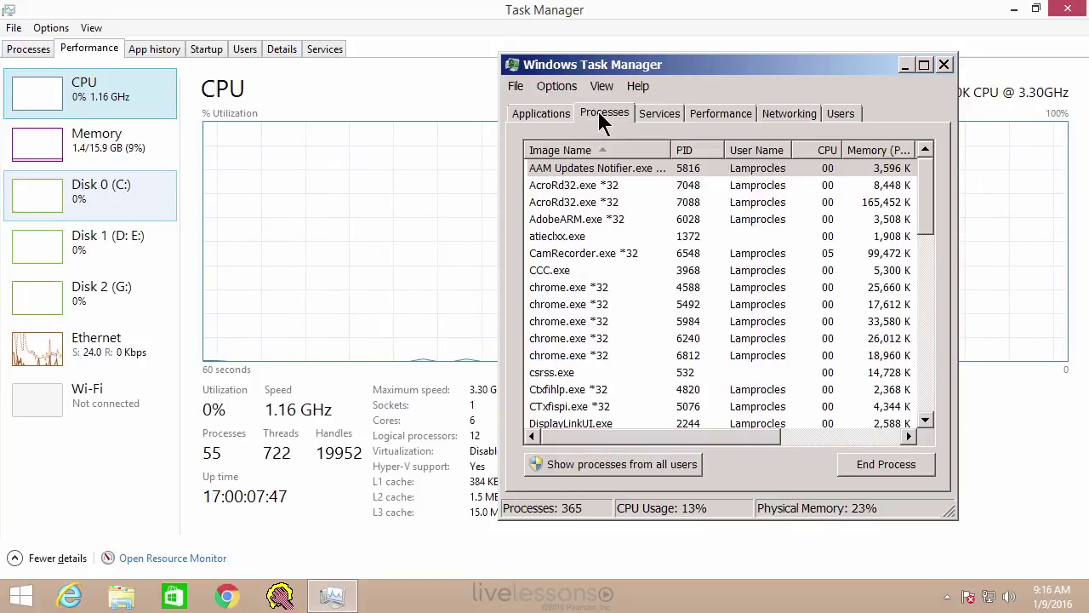
{"action": "left_click", "coordinate": [874, 149]}
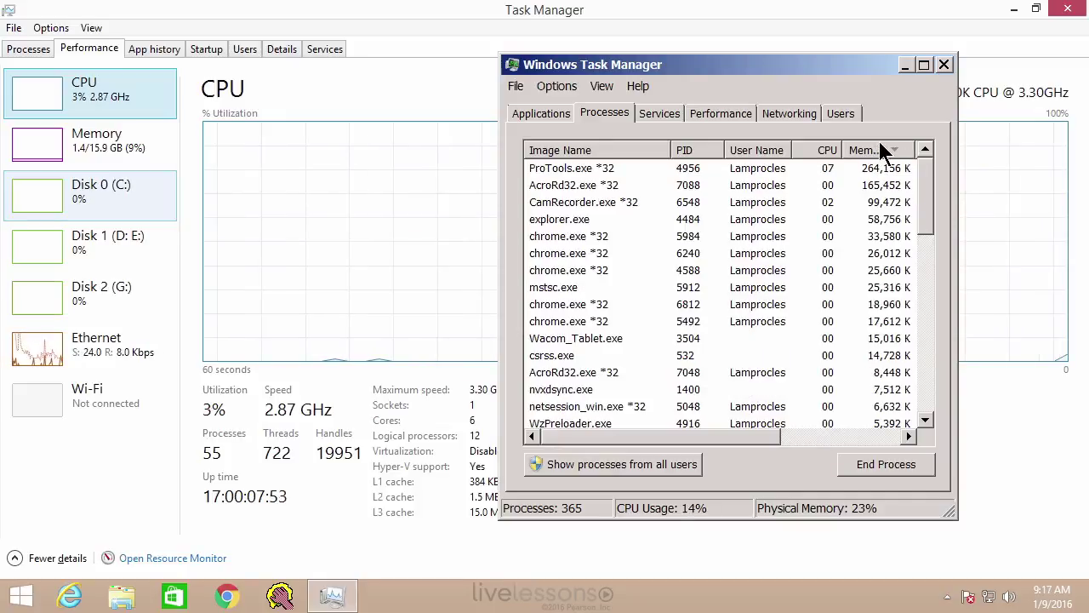
{"action": "left_click", "coordinate": [611, 170]}
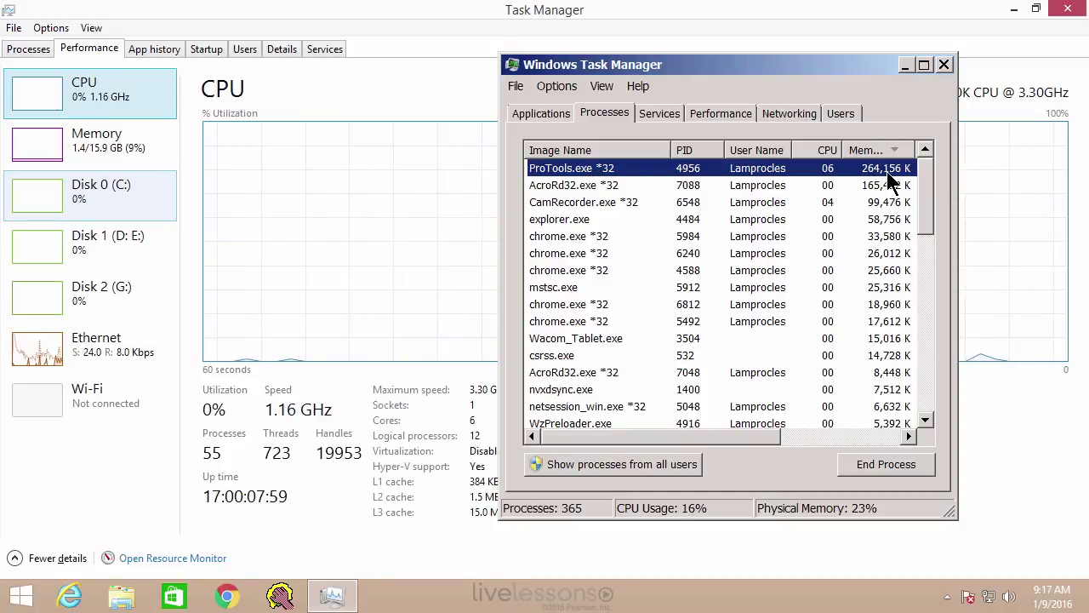
{"action": "left_click", "coordinate": [593, 186]}
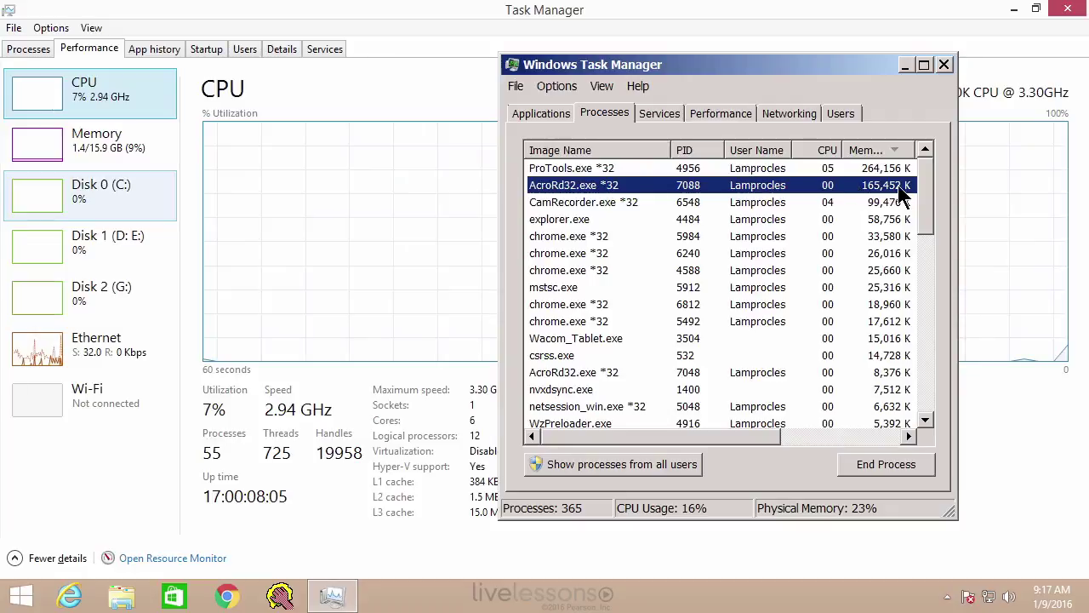
{"action": "left_click", "coordinate": [597, 205]}
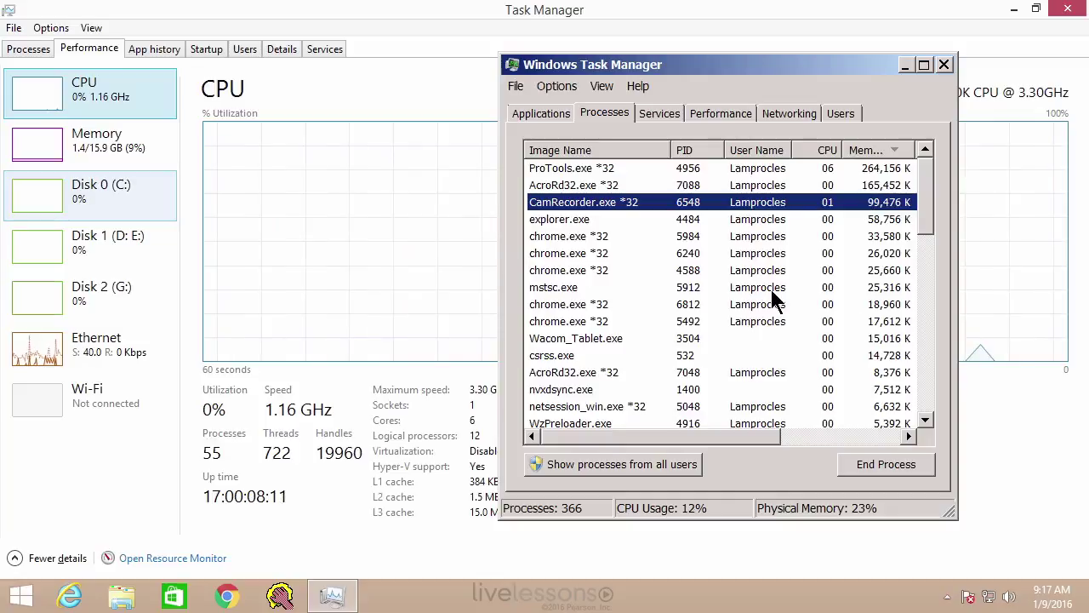
Step: Show the old Task Manager's Performance graphs, toggling the graphs-only view on and off
{"action": "left_click", "coordinate": [544, 119]}
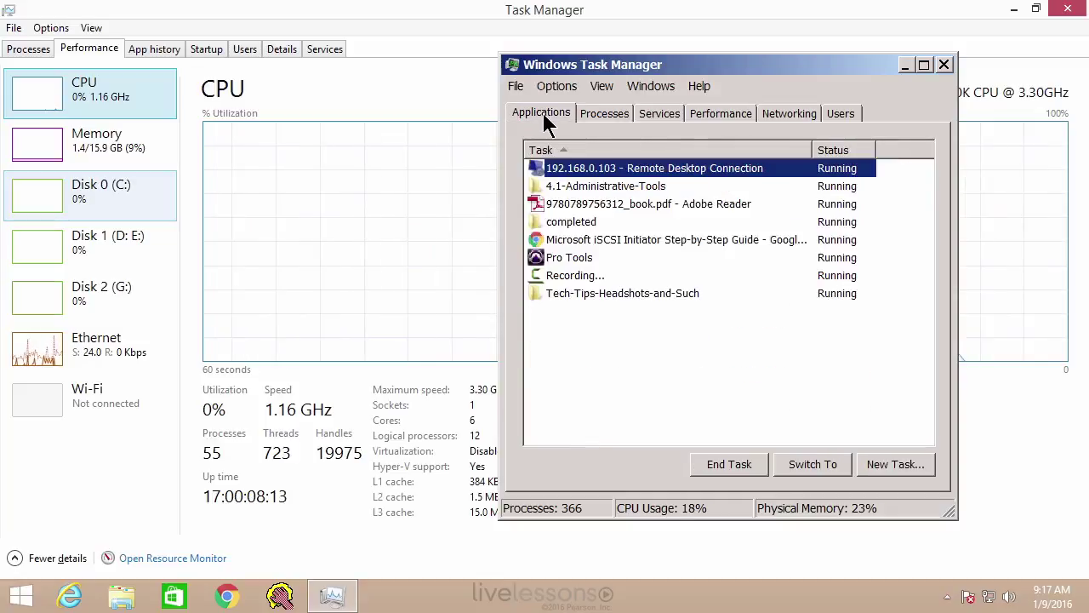
{"action": "left_click", "coordinate": [727, 112]}
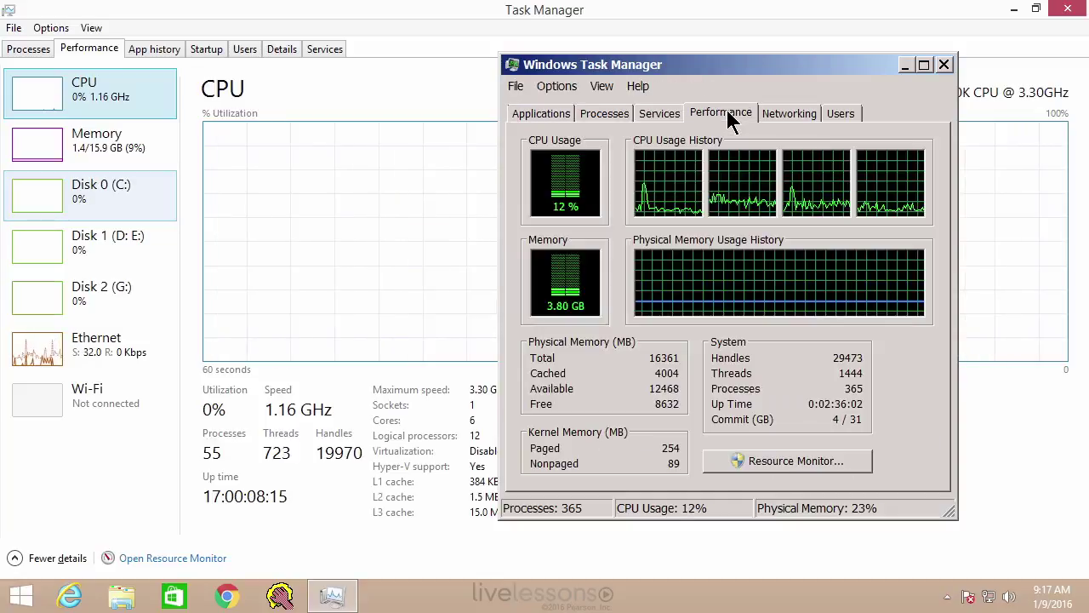
{"action": "double_click", "coordinate": [673, 183]}
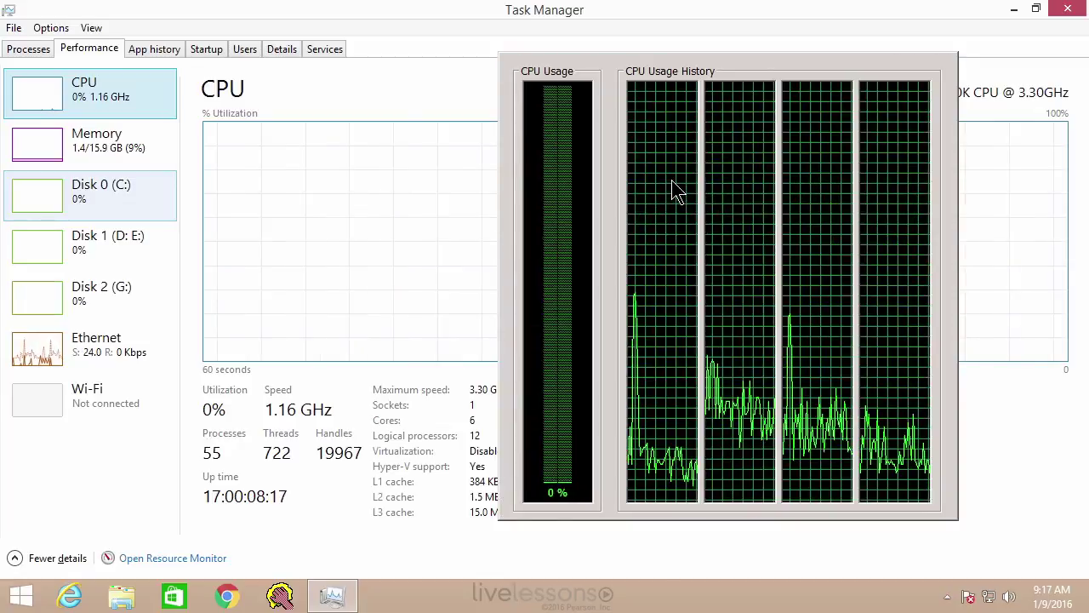
{"action": "double_click", "coordinate": [672, 183]}
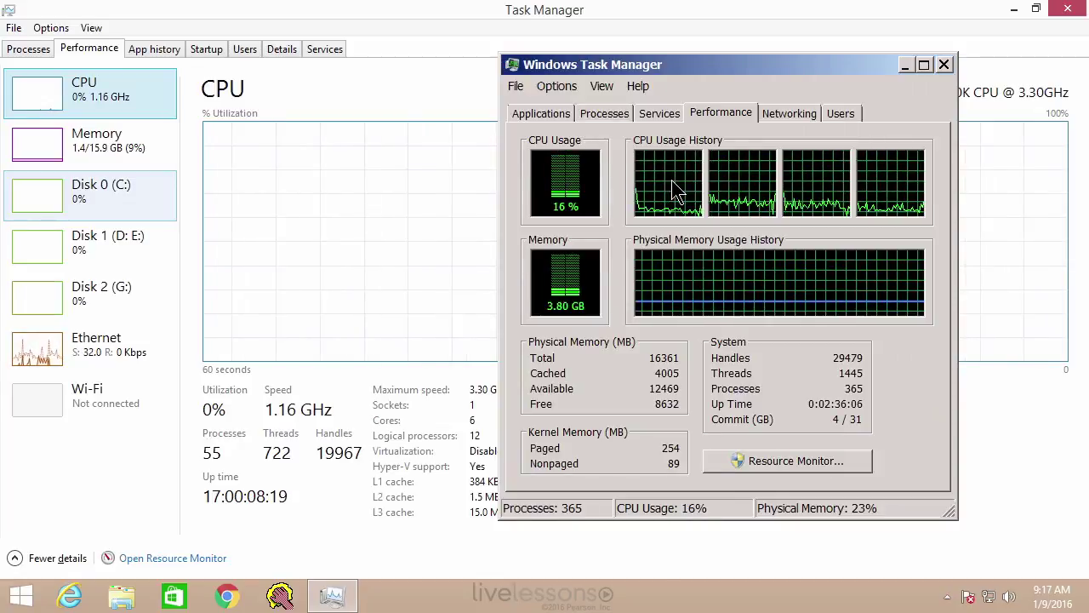
Step: View the old Task Manager's Services list, move the window up-left, and return to Applications
{"action": "left_click", "coordinate": [668, 117]}
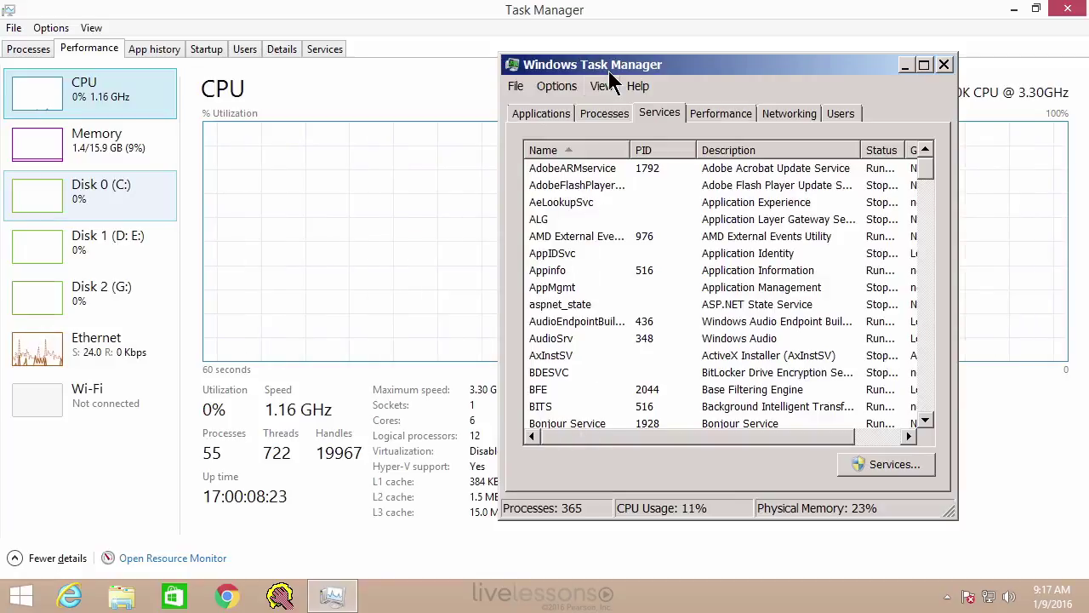
{"action": "left_click_drag", "start_coordinate": [611, 71], "coordinate": [557, 41]}
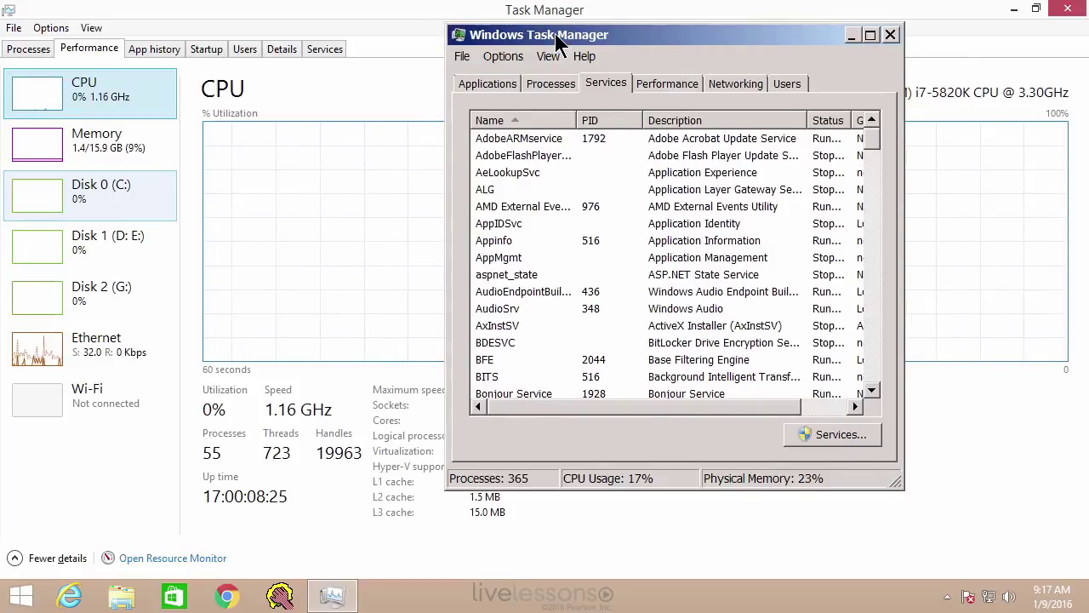
{"action": "left_click", "coordinate": [484, 84]}
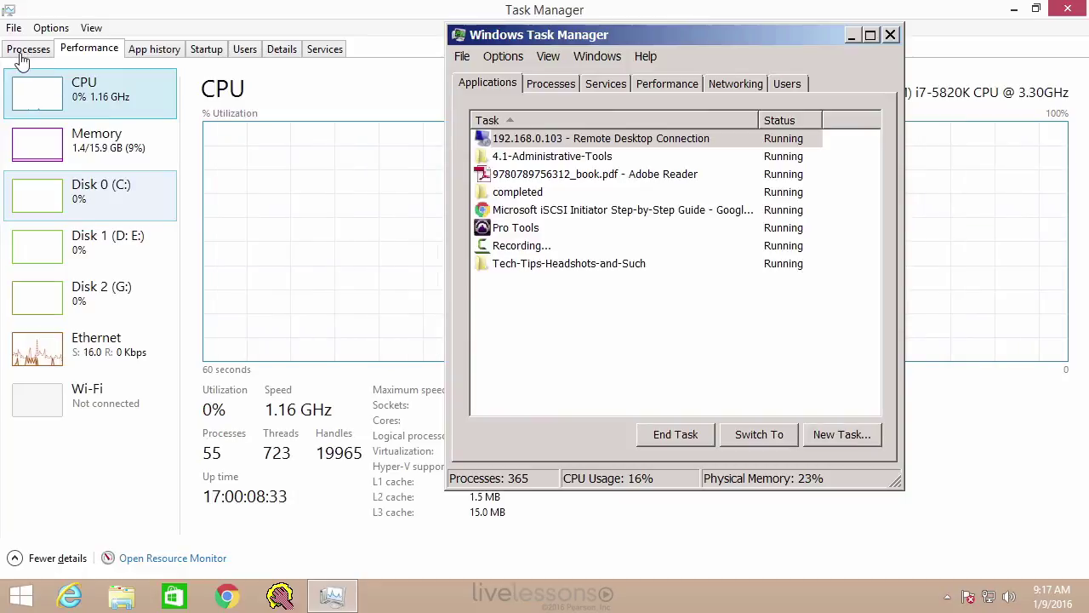
Step: Show the process lists in both the old and the new Task Manager
{"action": "left_click", "coordinate": [551, 83]}
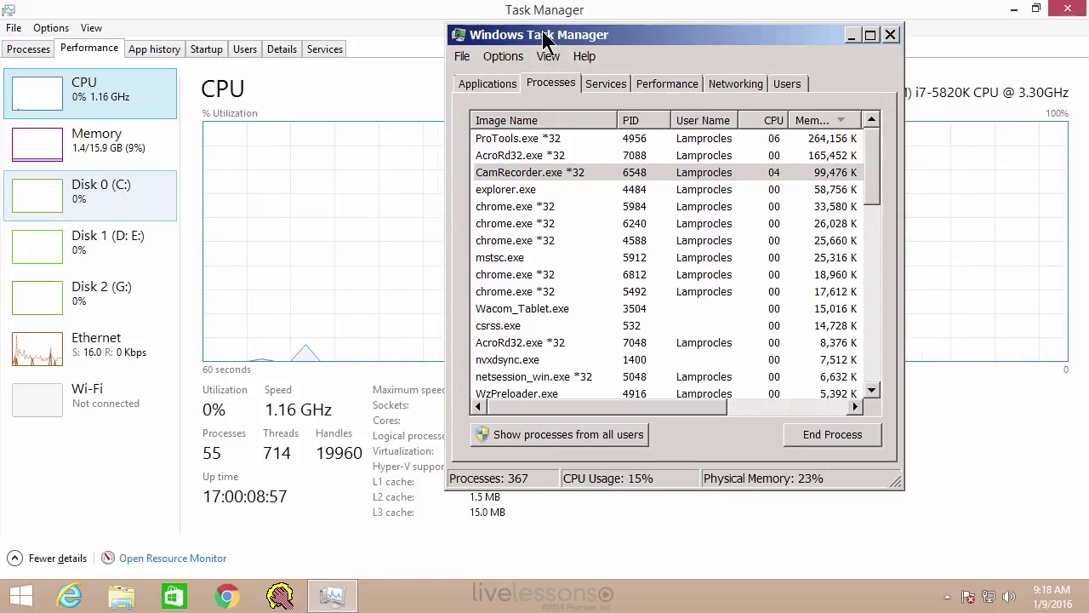
{"action": "left_click", "coordinate": [28, 49]}
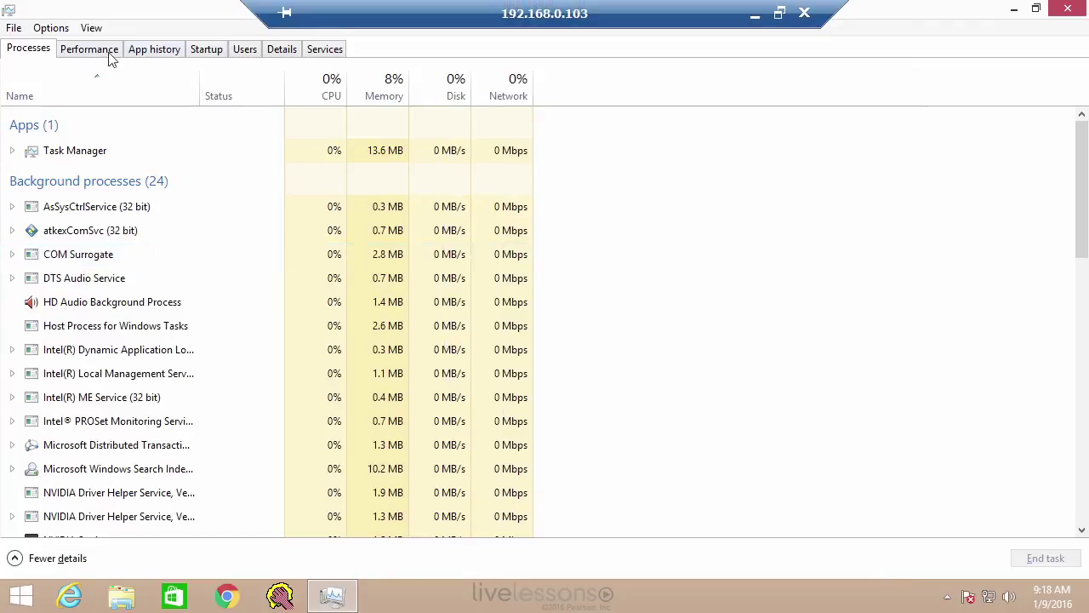
Step: Switch the new Task Manager to its Performance view and move the old window right and down
{"action": "left_click", "coordinate": [93, 50]}
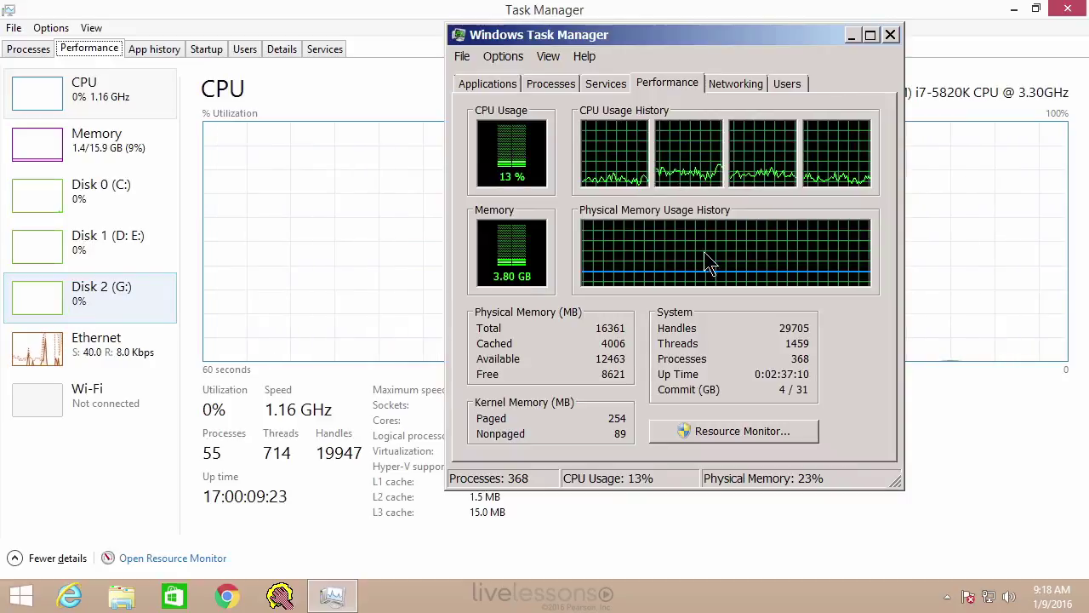
{"action": "left_click_drag", "start_coordinate": [672, 39], "coordinate": [769, 58]}
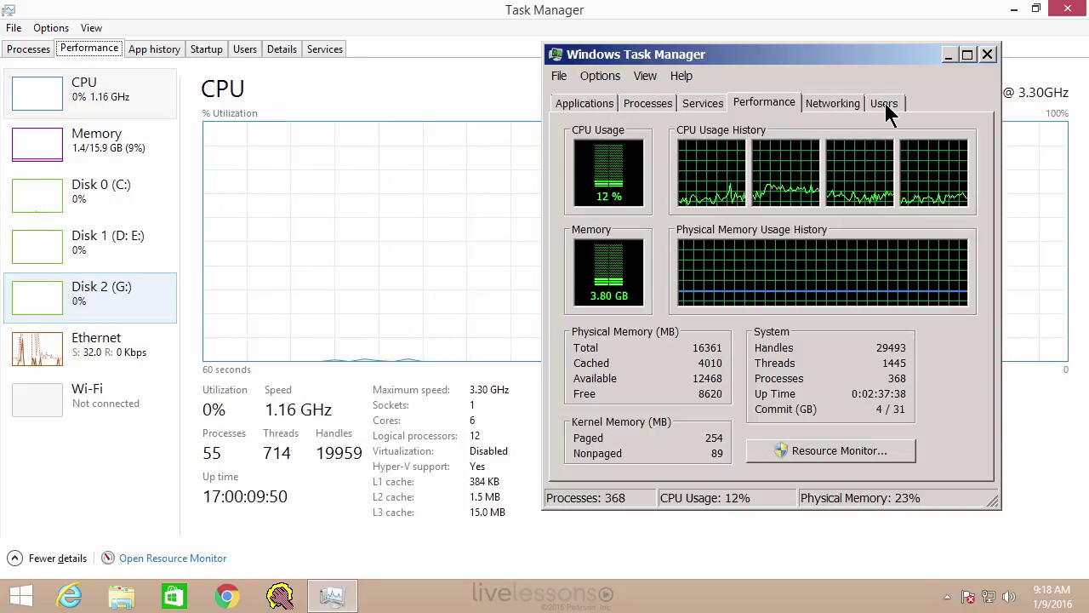
Step: View the old Task Manager's Networking graph, minimize it, and show the new one's Ethernet page
{"action": "left_click", "coordinate": [465, 10]}
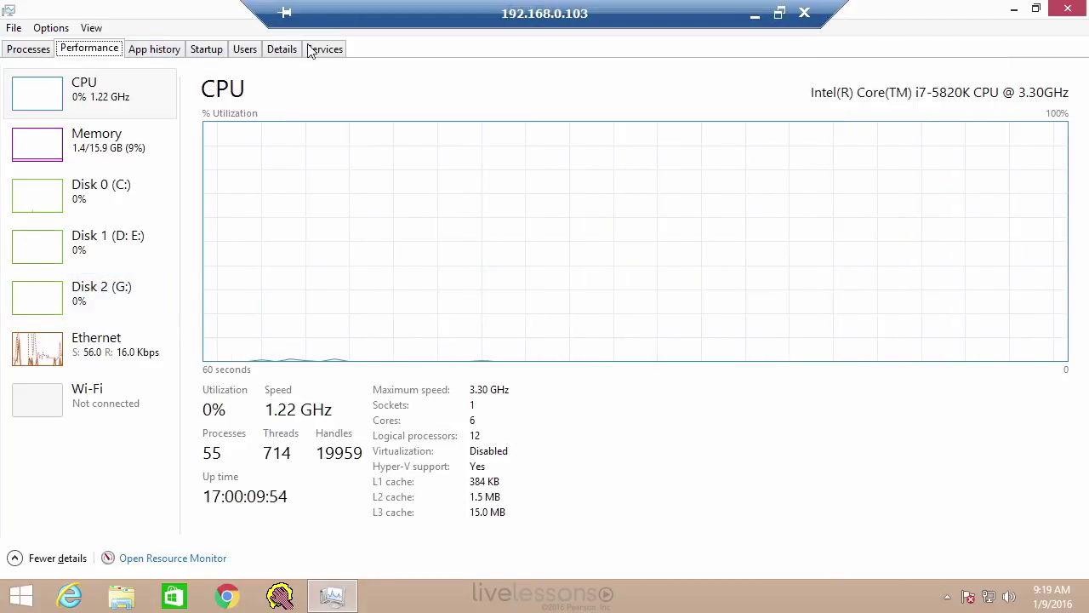
{"action": "key", "text": "alt+Tab"}
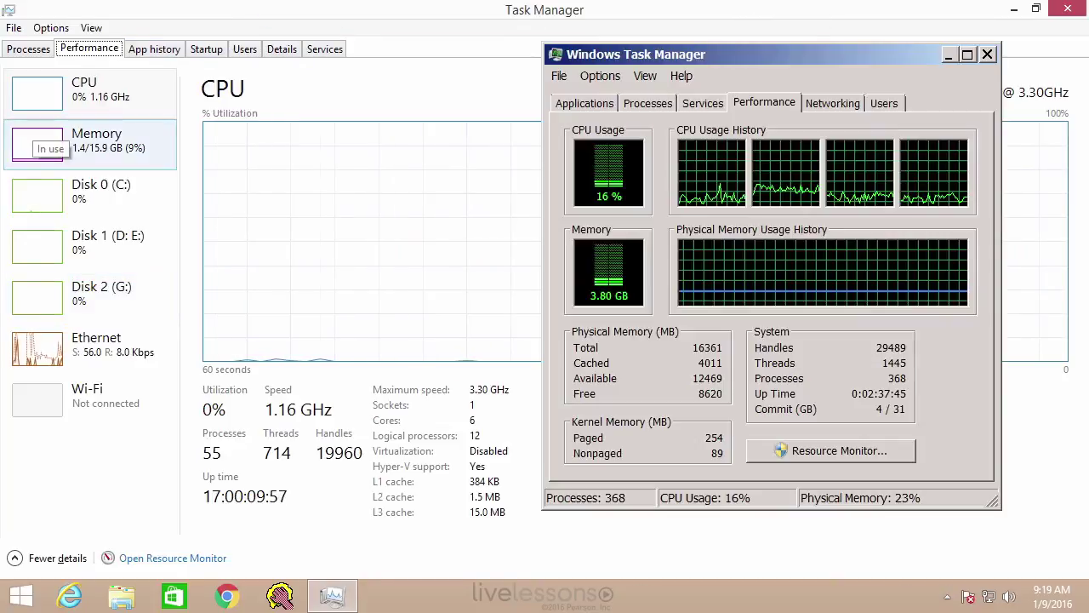
{"action": "left_click", "coordinate": [845, 105]}
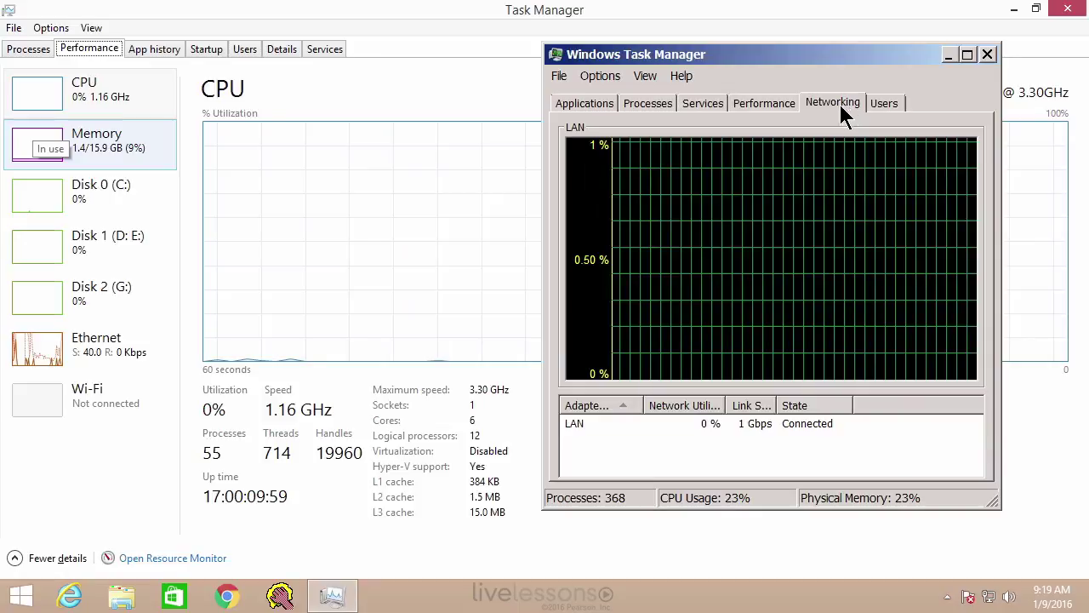
{"action": "left_click", "coordinate": [949, 54]}
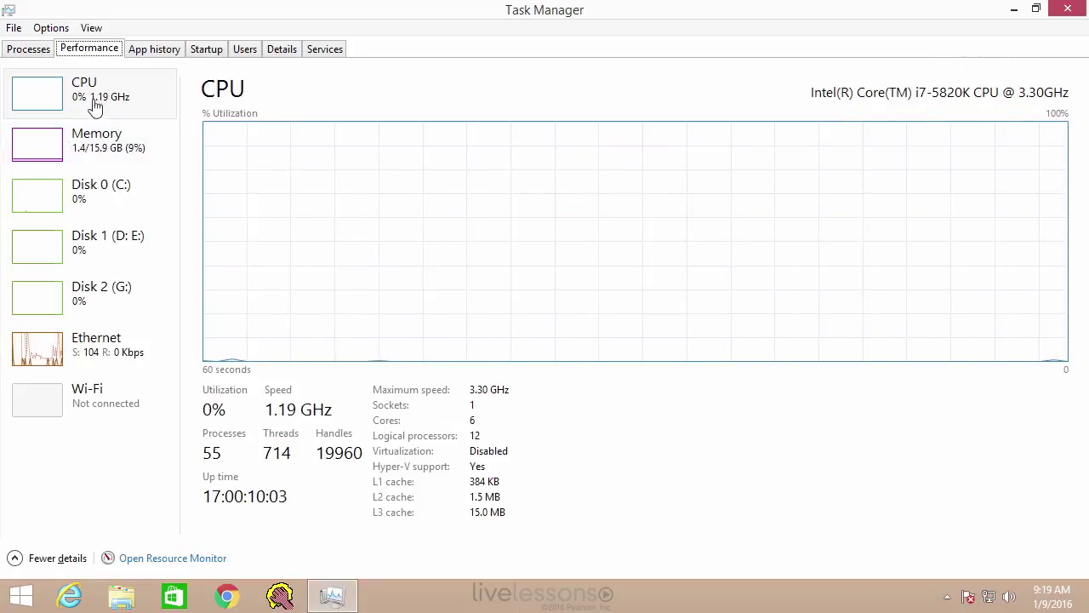
{"action": "left_click", "coordinate": [98, 350]}
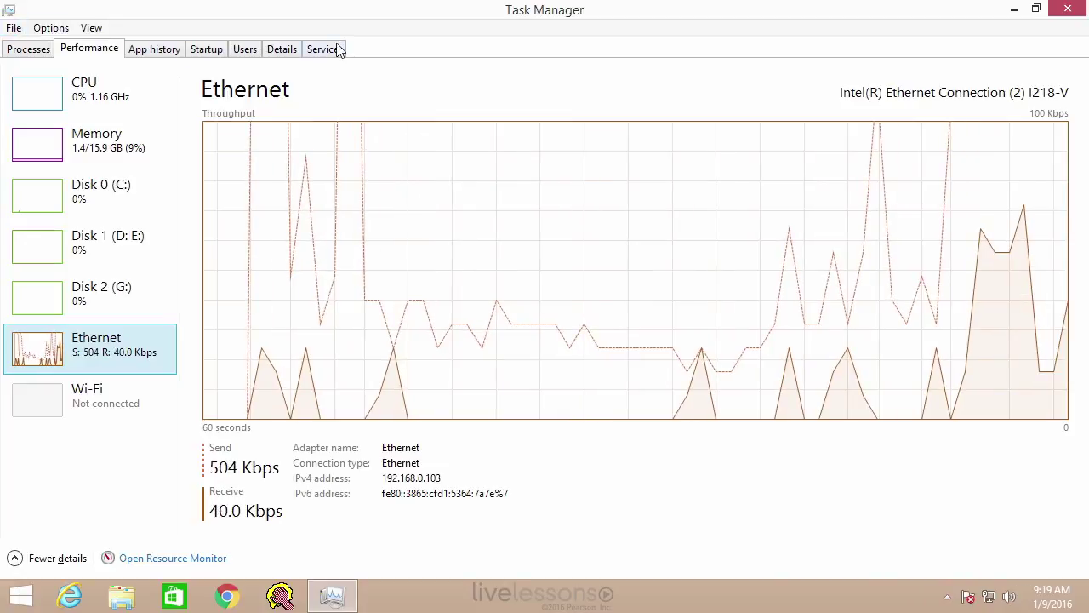
Step: Review the right-click options for the COM Surrogate process and the VSS service
{"action": "left_click", "coordinate": [31, 51]}
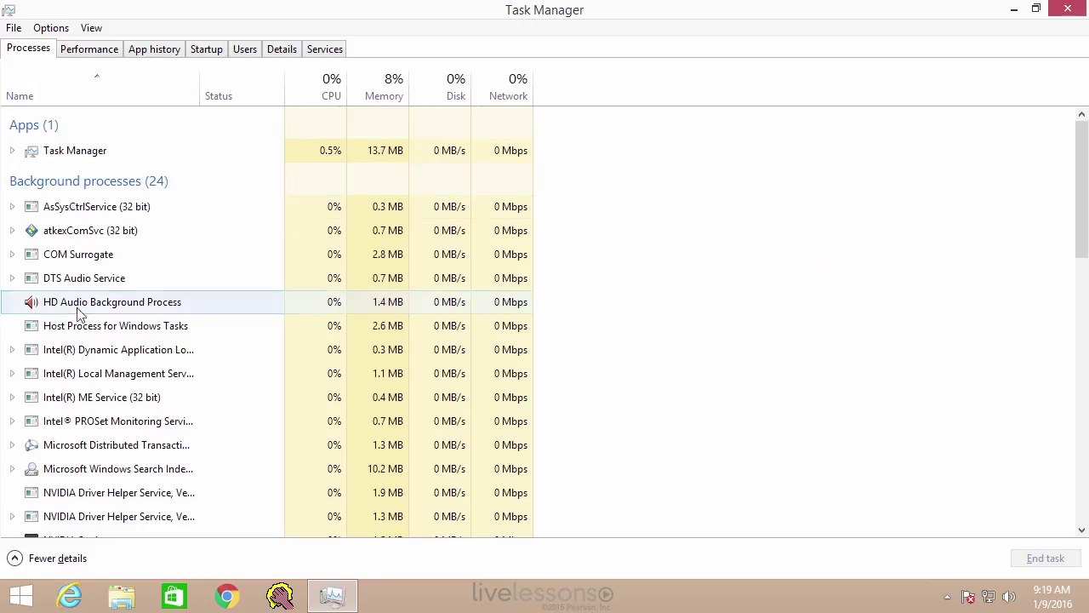
{"action": "right_click", "coordinate": [81, 260]}
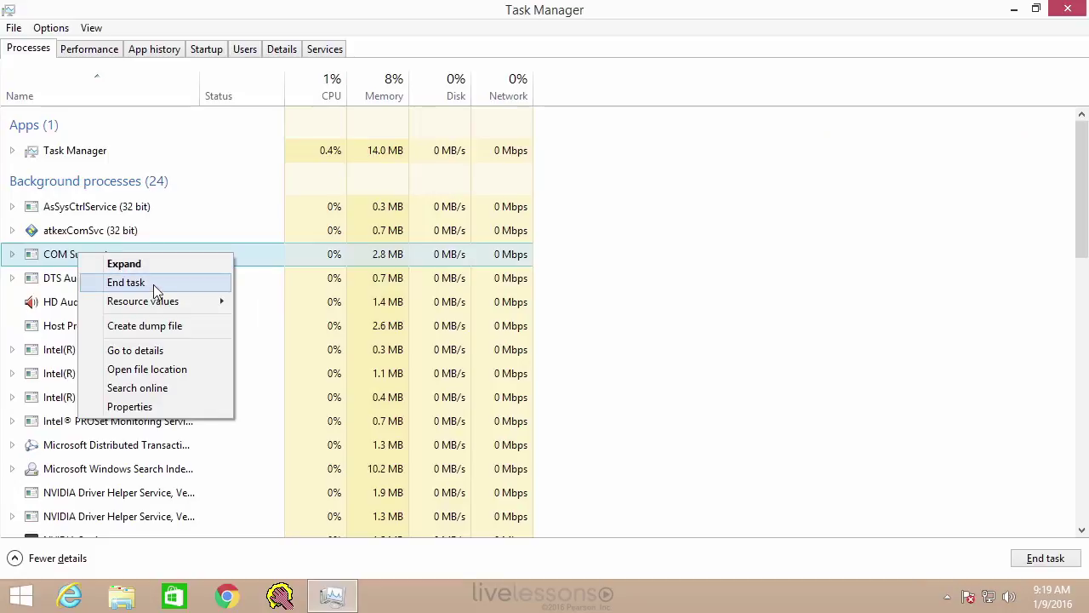
{"action": "left_click", "coordinate": [329, 49]}
{"action": "right_click", "coordinate": [69, 228]}
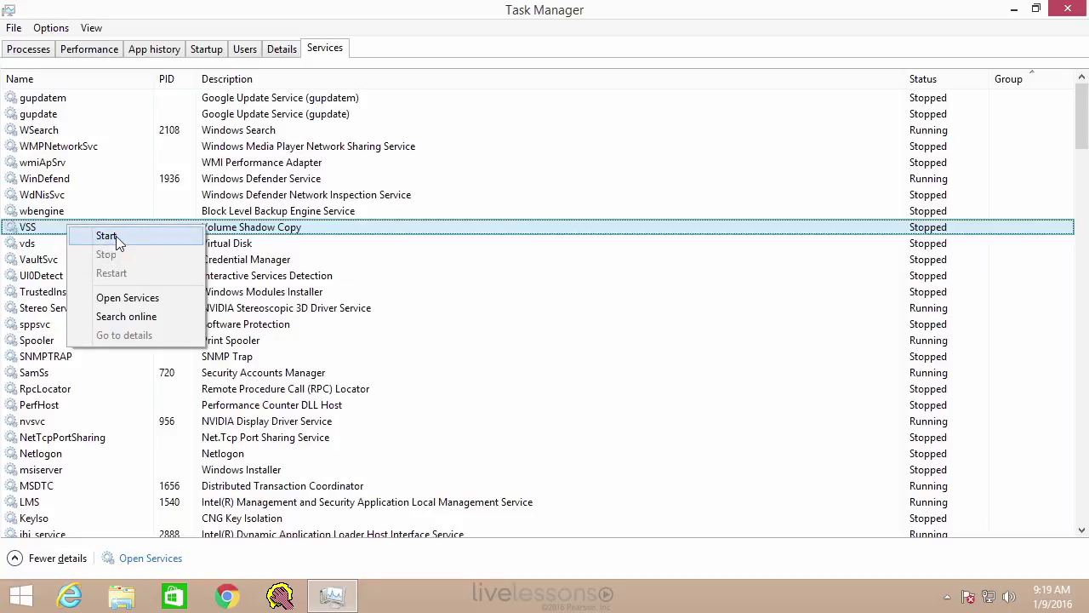
Step: Review the first startup item's right-click options, then return to Services and VSS's actions
{"action": "left_click", "coordinate": [205, 48]}
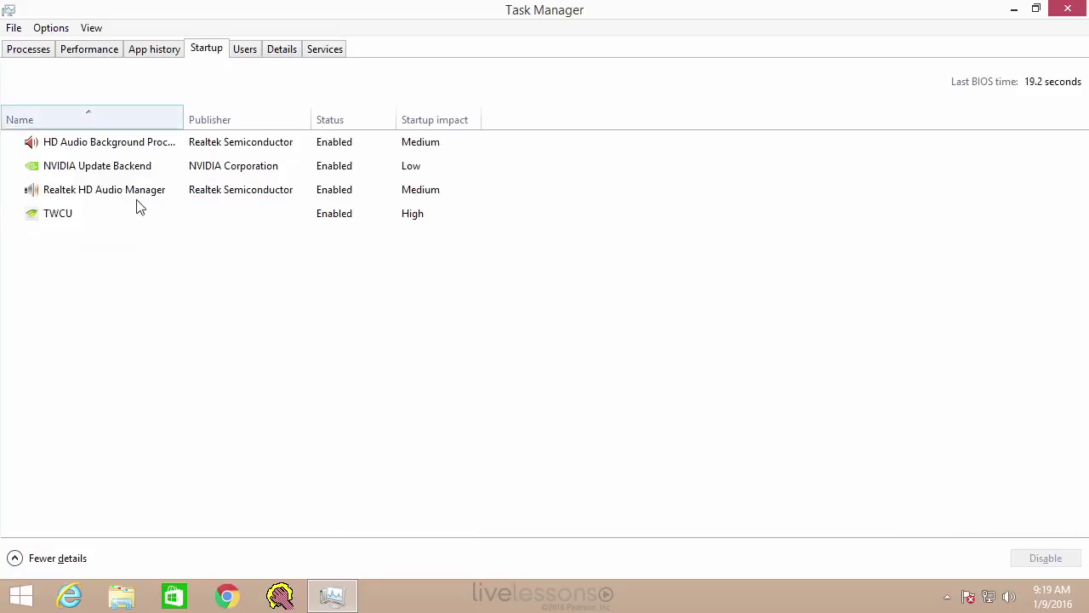
{"action": "right_click", "coordinate": [99, 146]}
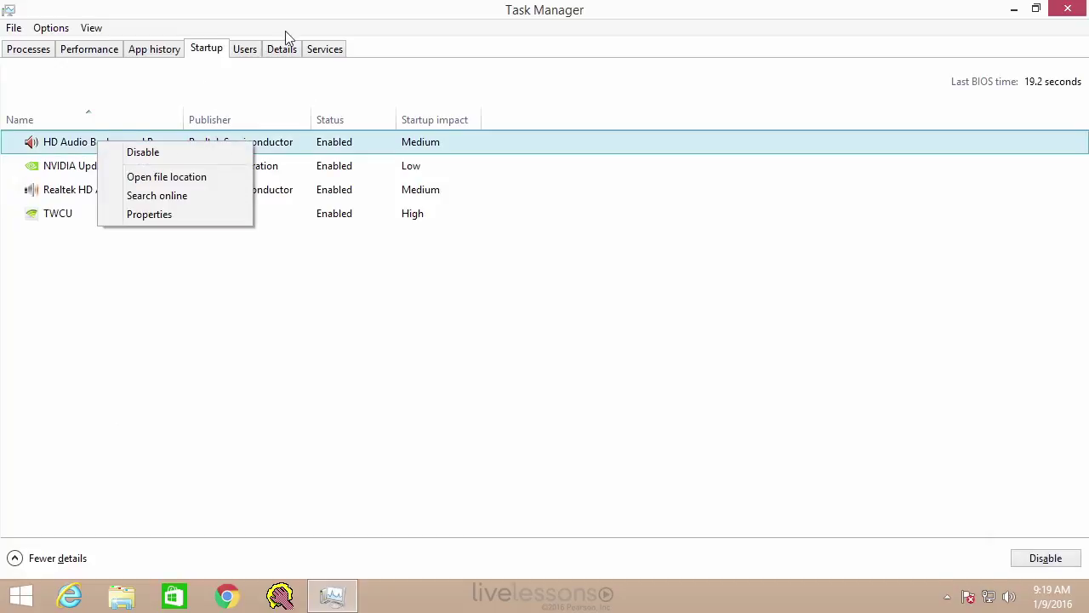
{"action": "left_click", "coordinate": [335, 53]}
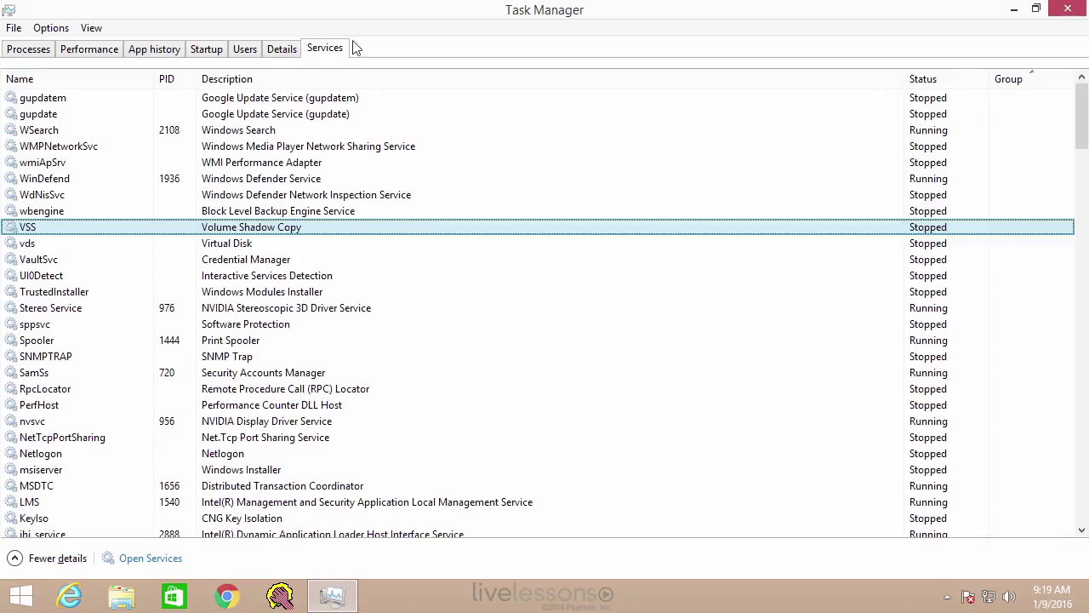
{"action": "right_click", "coordinate": [62, 234]}
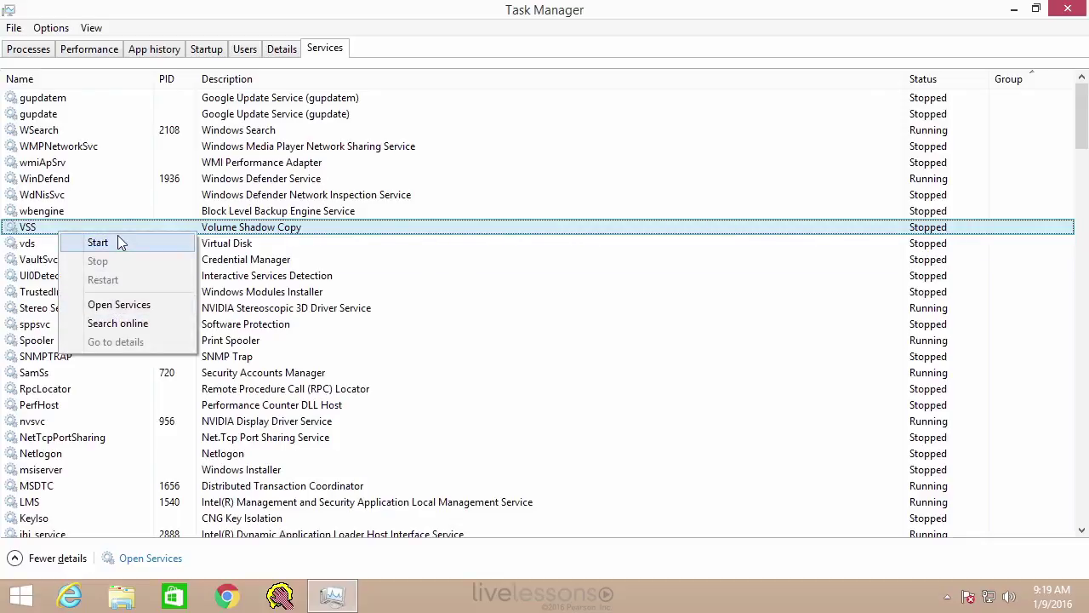
Step: Return to the Performance tab's Ethernet page, showing 8.0 Kbps sent and 32.0 Kbps received
{"action": "left_click", "coordinate": [113, 53]}
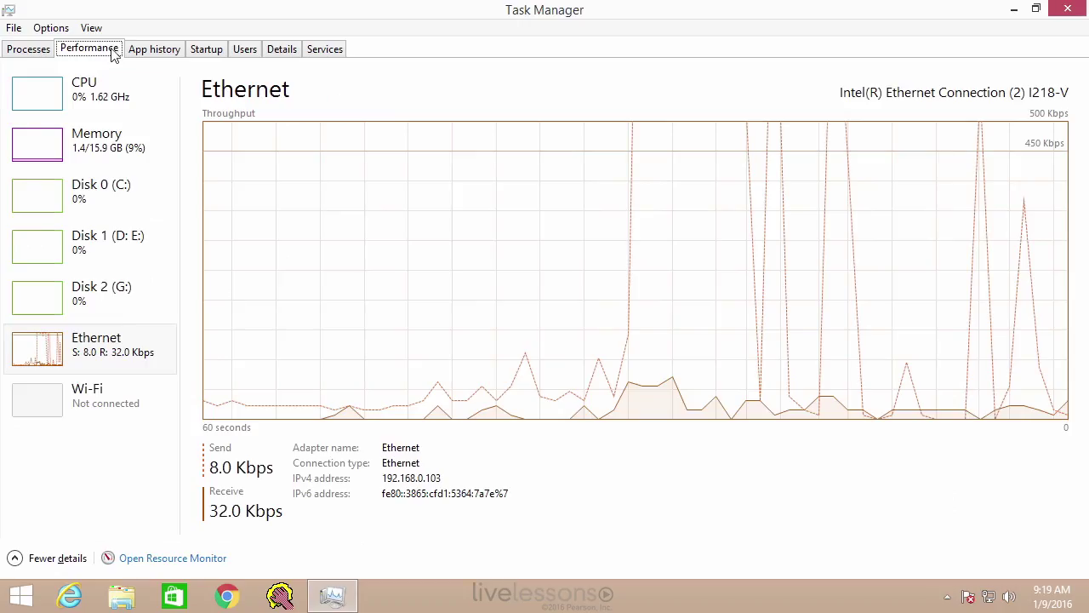